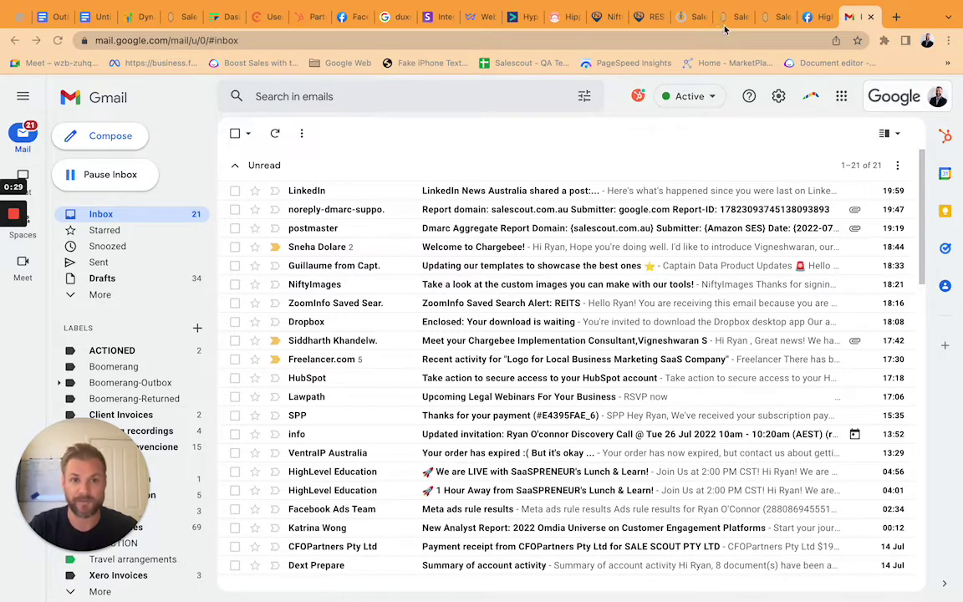
Search the workflows for 'Person' and open the Image Personalisation Demo workflow.
{"action": "left_click", "coordinate": [728, 18]}
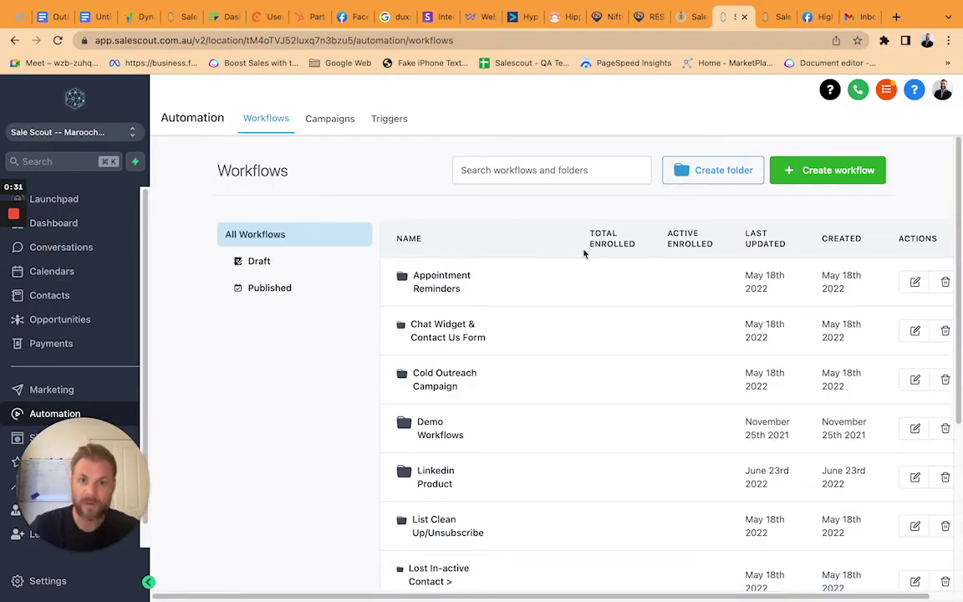
{"action": "left_click", "coordinate": [541, 175]}
{"action": "type", "text": "Tempate"}
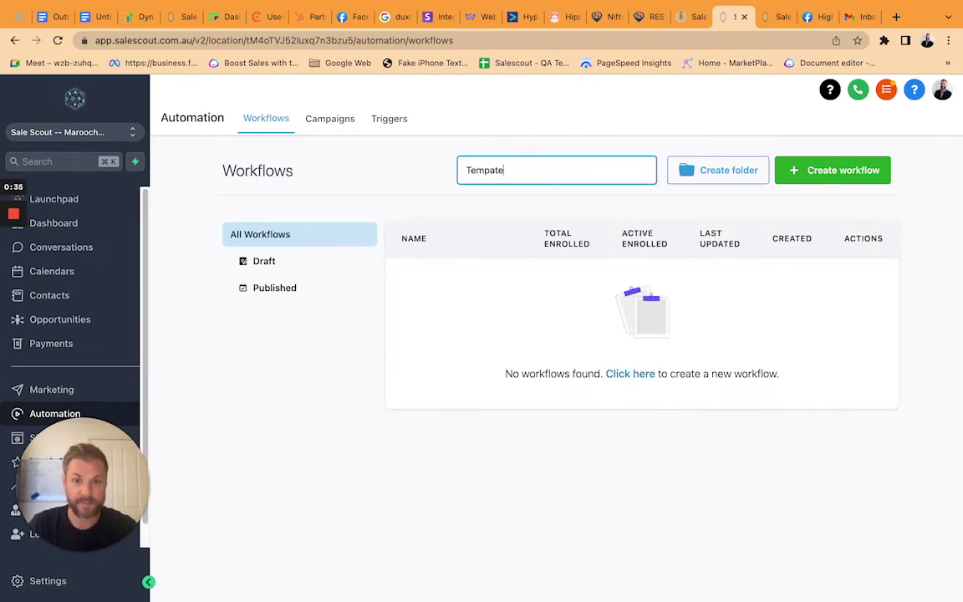
{"action": "key", "text": "BackSpace"}
{"action": "key", "text": "BackSpace"}
{"action": "key", "text": "BackSpace"}
{"action": "key", "text": "BackSpace"}
{"action": "key", "text": "BackSpace"}
{"action": "key", "text": "BackSpace"}
{"action": "type", "text": "P"}
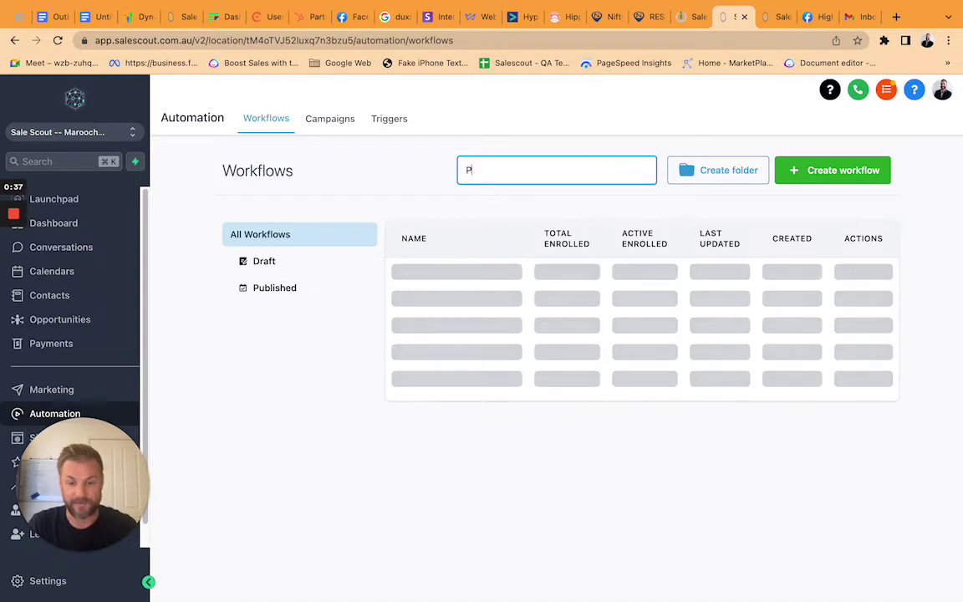
{"action": "type", "text": "erson"}
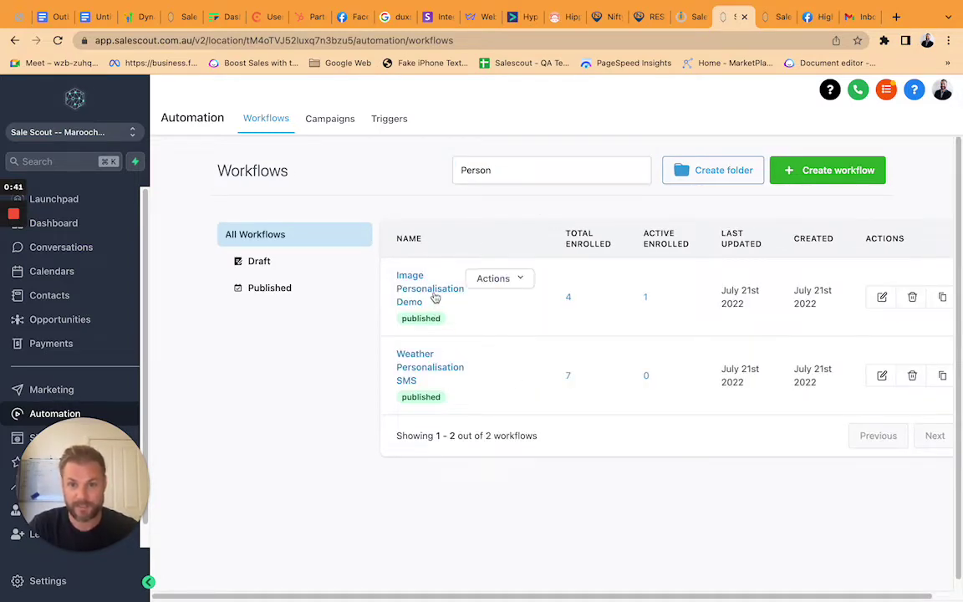
{"action": "left_click", "coordinate": [433, 293]}
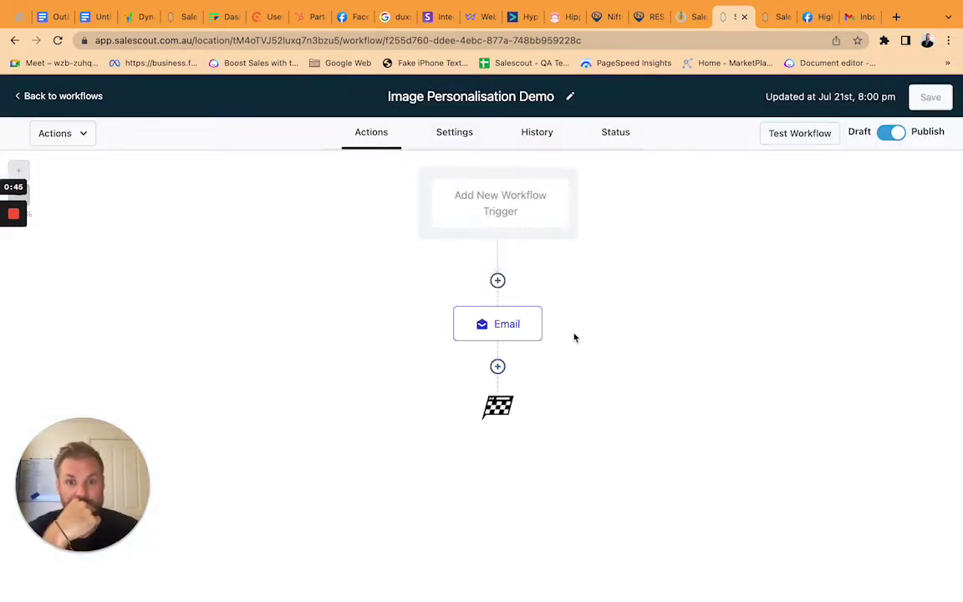
Check the workflow's Email action, go back to the workflow list, then go to Marketing.
{"action": "left_click", "coordinate": [520, 329]}
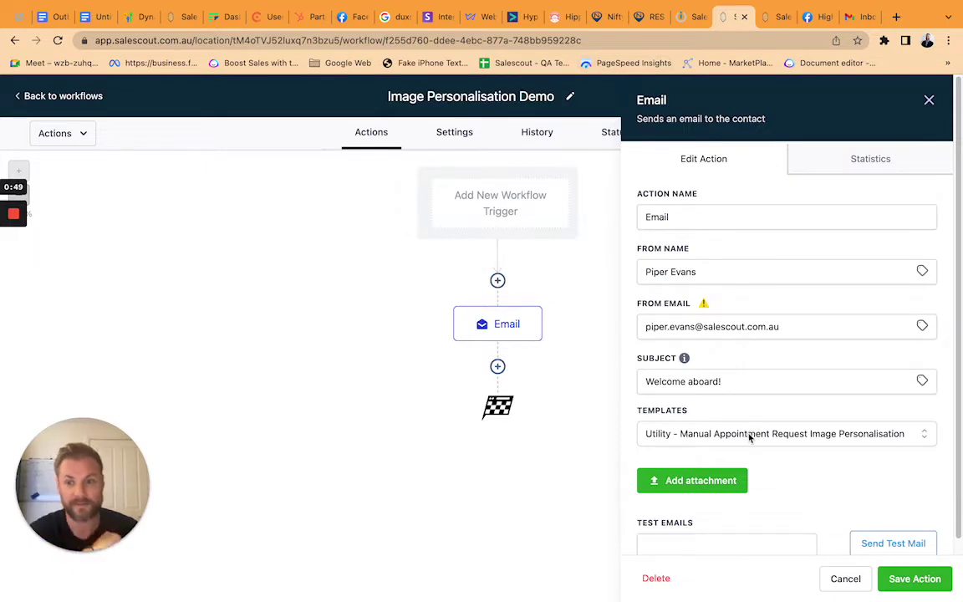
{"action": "left_click", "coordinate": [778, 17]}
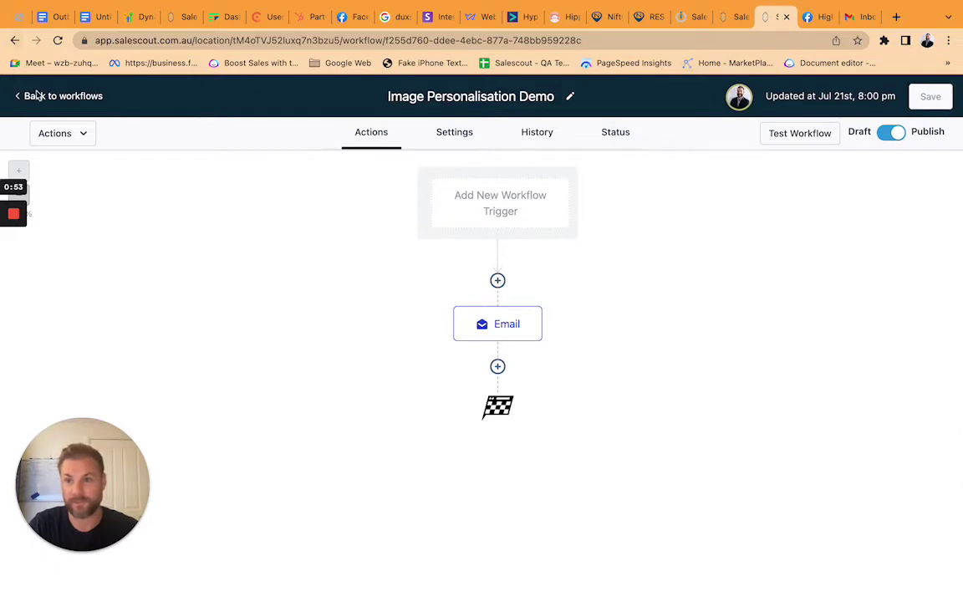
{"action": "left_click", "coordinate": [93, 97]}
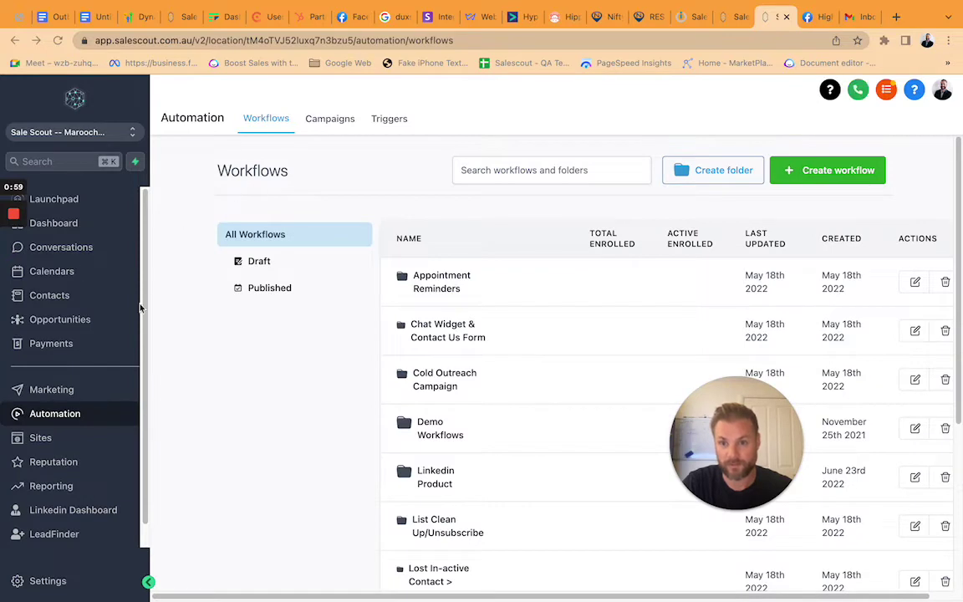
{"action": "left_click", "coordinate": [59, 390]}
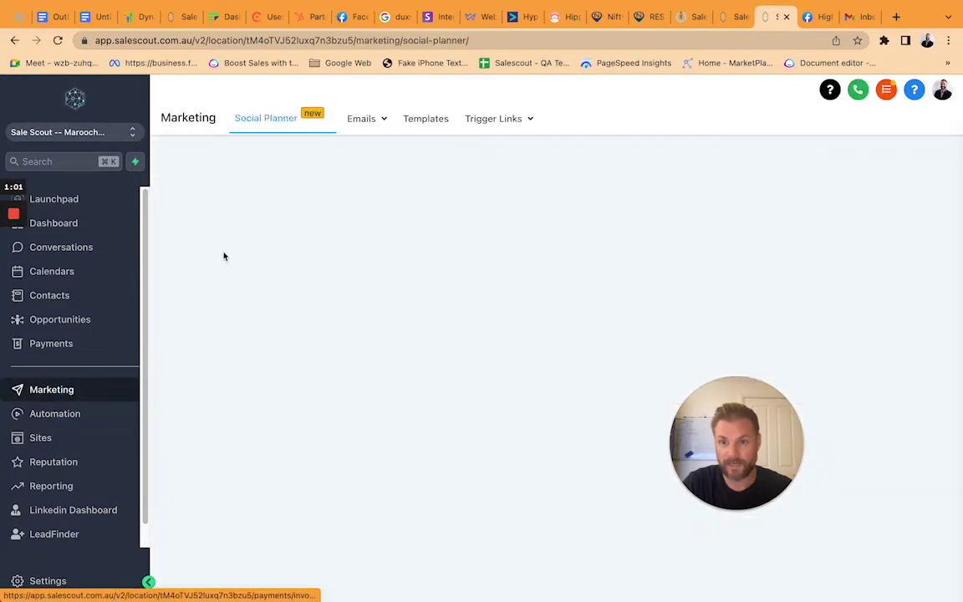
Search email templates for 'personalis' and open 'Utility - Manual Appointment Request Image Personalisation'.
{"action": "left_click", "coordinate": [363, 118]}
{"action": "left_click", "coordinate": [360, 172]}
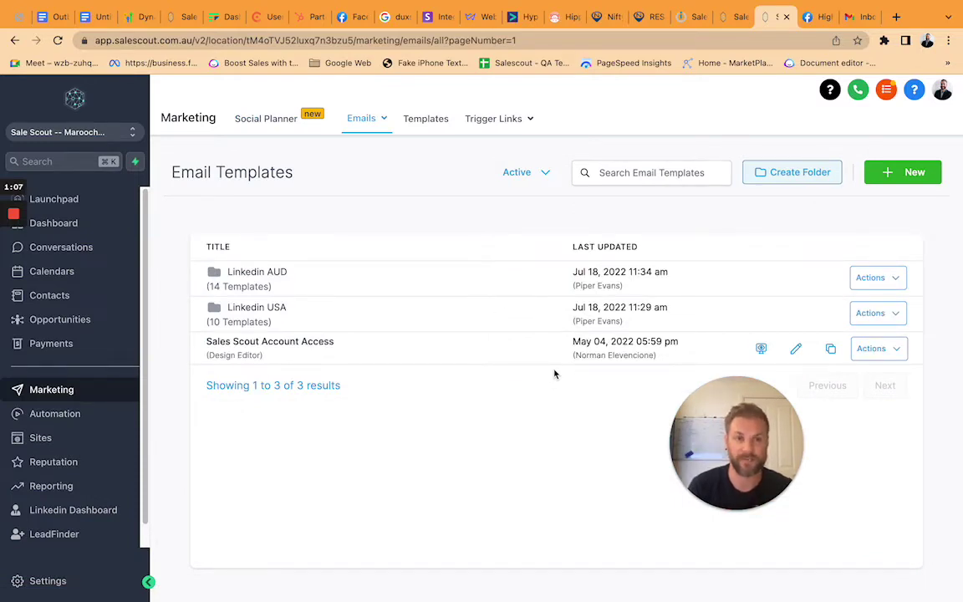
{"action": "left_click", "coordinate": [679, 170]}
{"action": "type", "text": "personalis"}
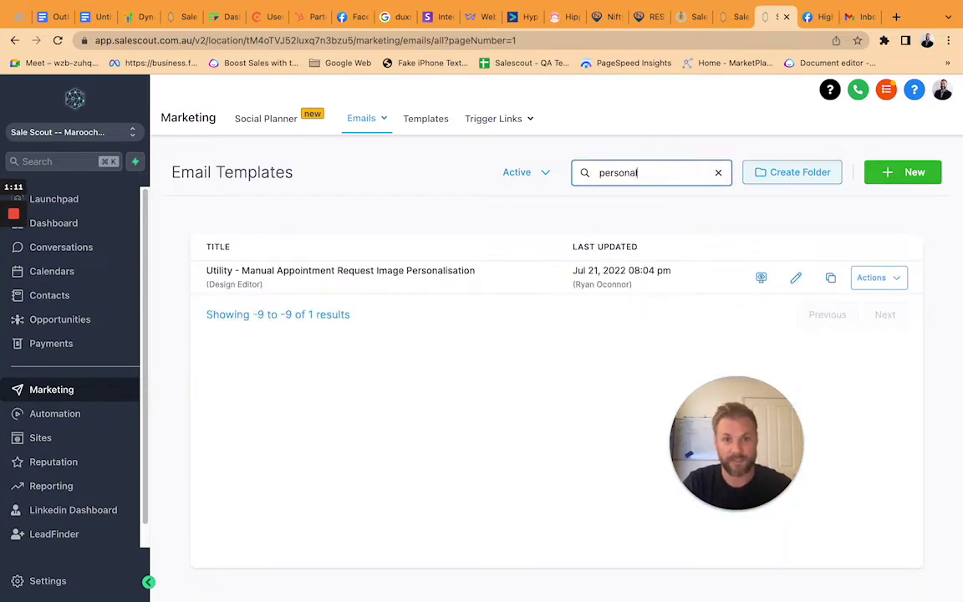
{"action": "left_click", "coordinate": [347, 270]}
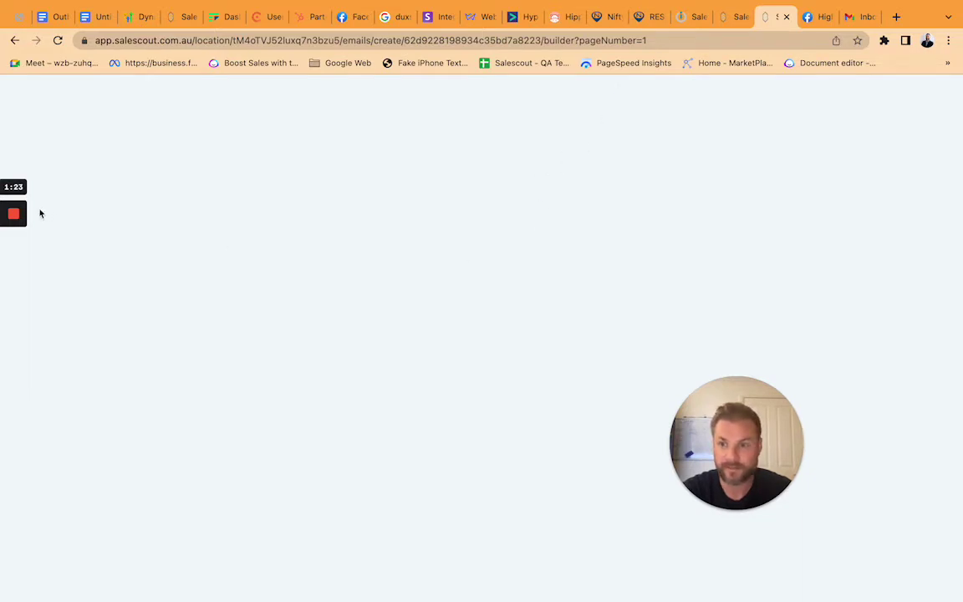
{"action": "mouse_move", "coordinate": [14, 215]}
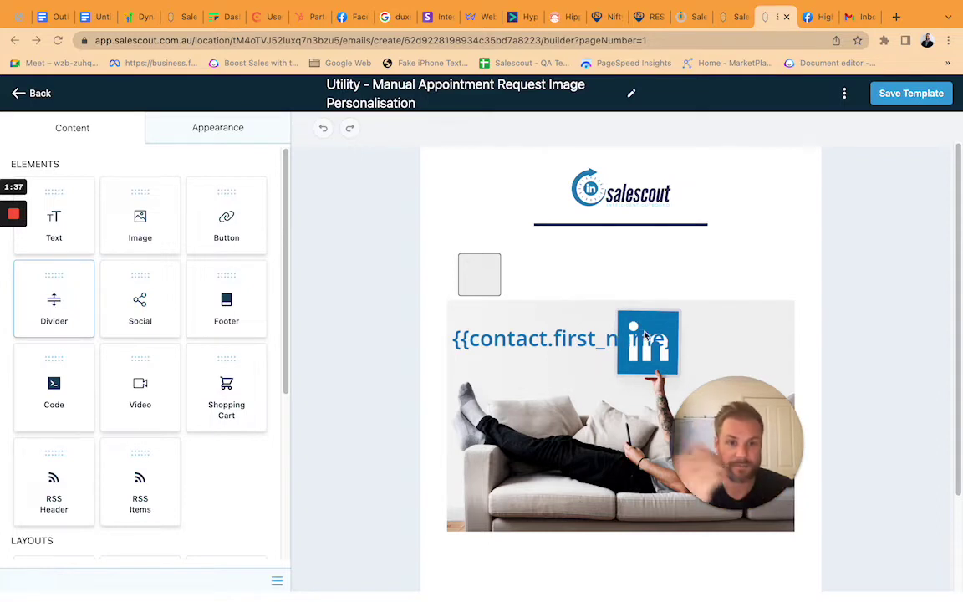
Open Edit Image on the personalised image block to reveal its NiftyImages URL.
{"action": "left_click_drag", "start_coordinate": [708, 387], "coordinate": [854, 124]}
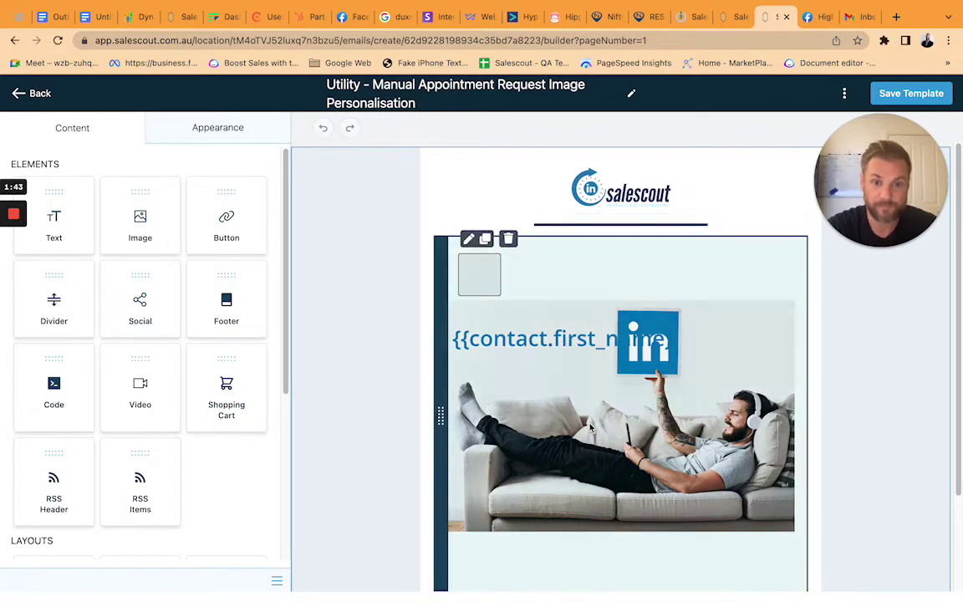
{"action": "left_click", "coordinate": [470, 240]}
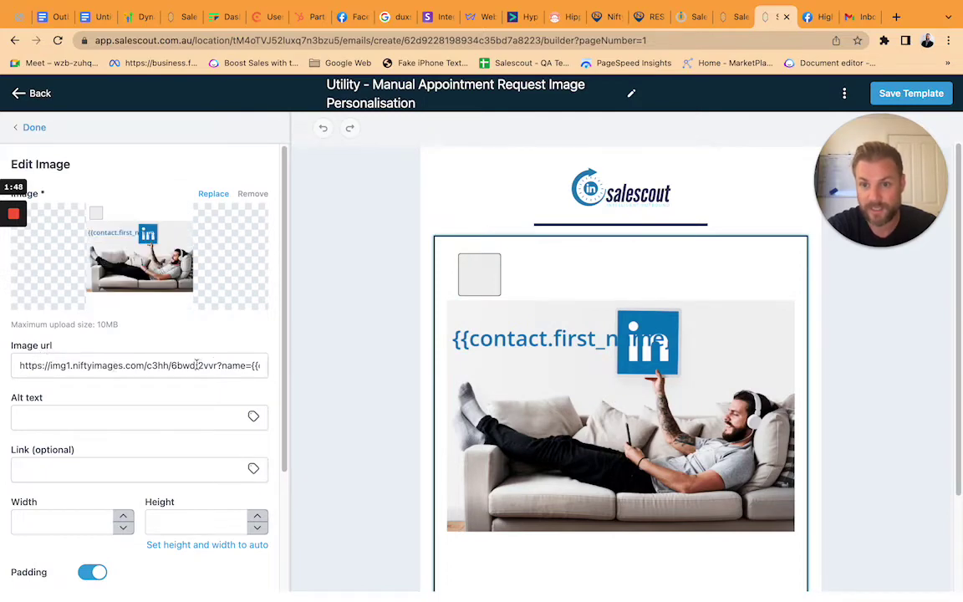
{"action": "left_click_drag", "start_coordinate": [221, 366], "coordinate": [260, 393]}
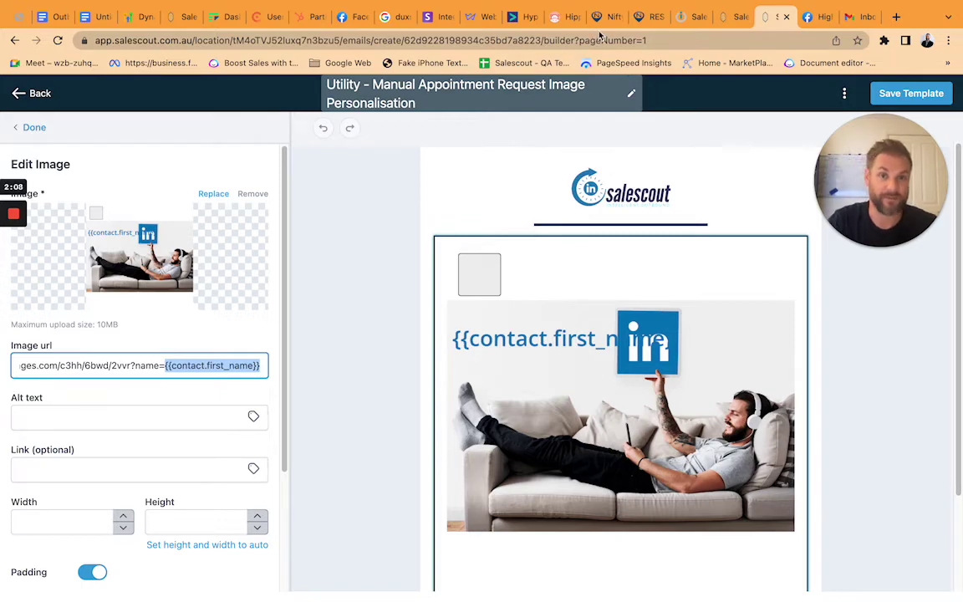
{"action": "left_click", "coordinate": [607, 17]}
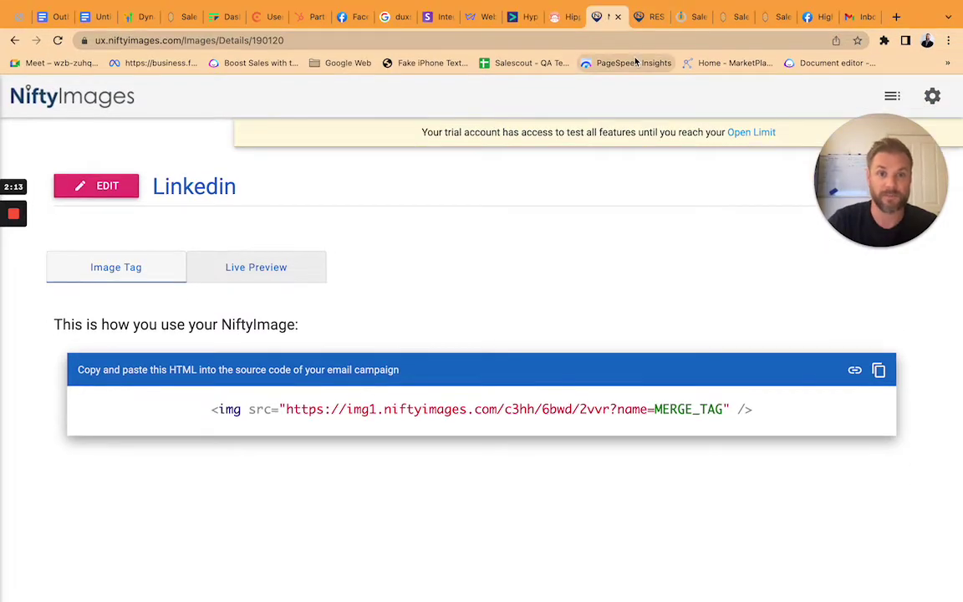
Bring up the NiftyImages login page in the NiftyImages tab by entering 'nifty' and reloading.
{"action": "left_click", "coordinate": [634, 60]}
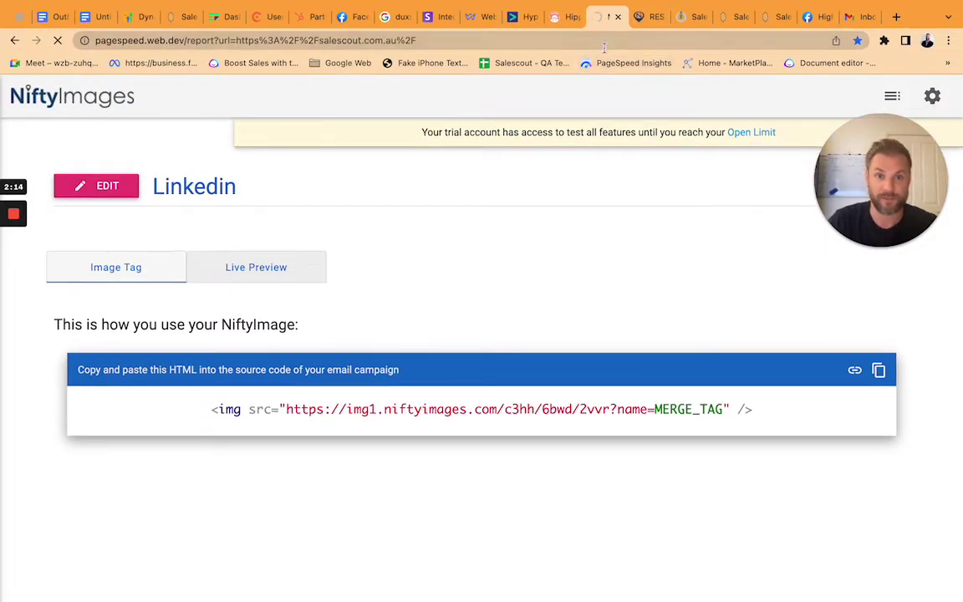
{"action": "left_click", "coordinate": [604, 42]}
{"action": "type", "text": "nifty"}
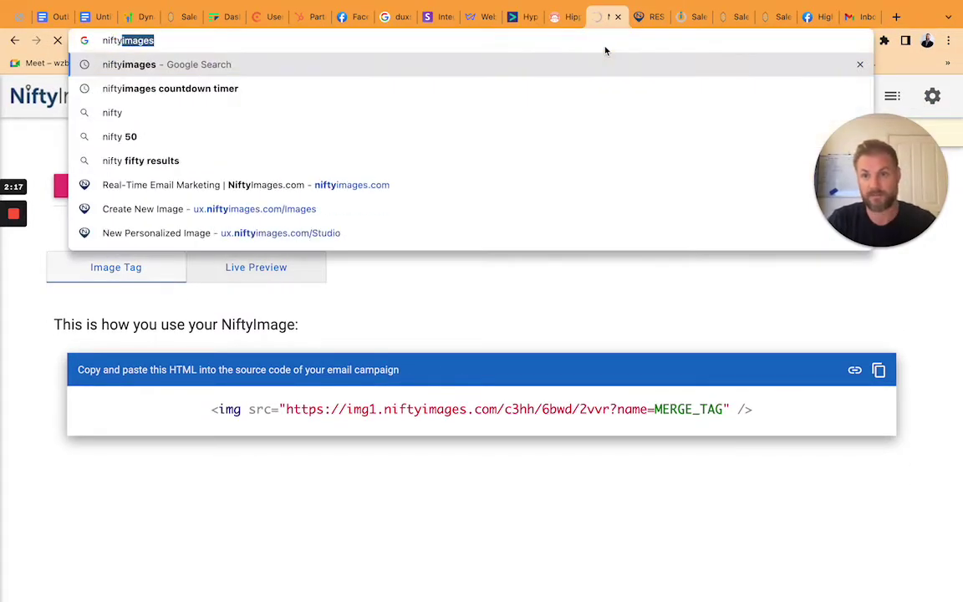
{"action": "key", "text": "Return"}
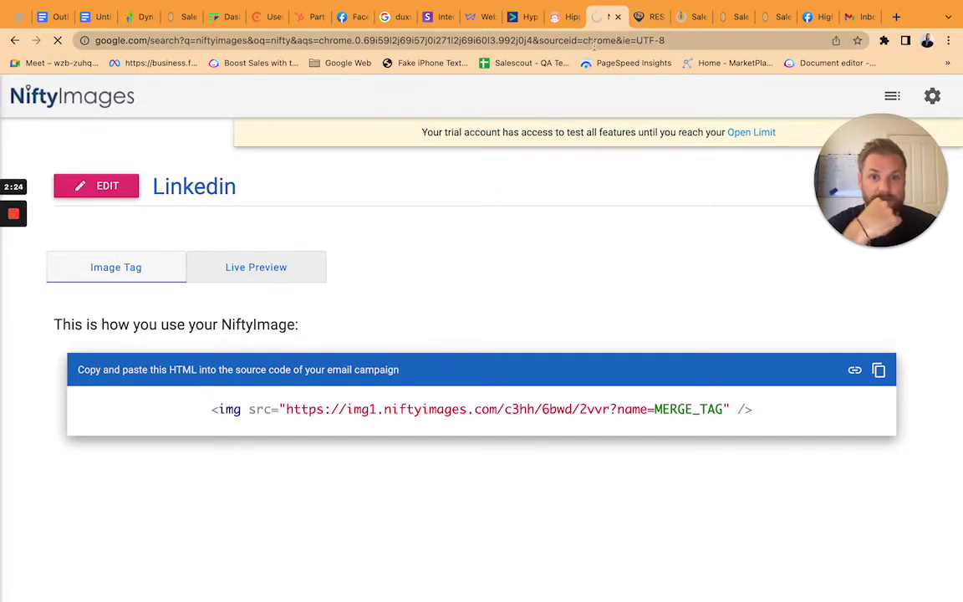
{"action": "left_click", "coordinate": [59, 41]}
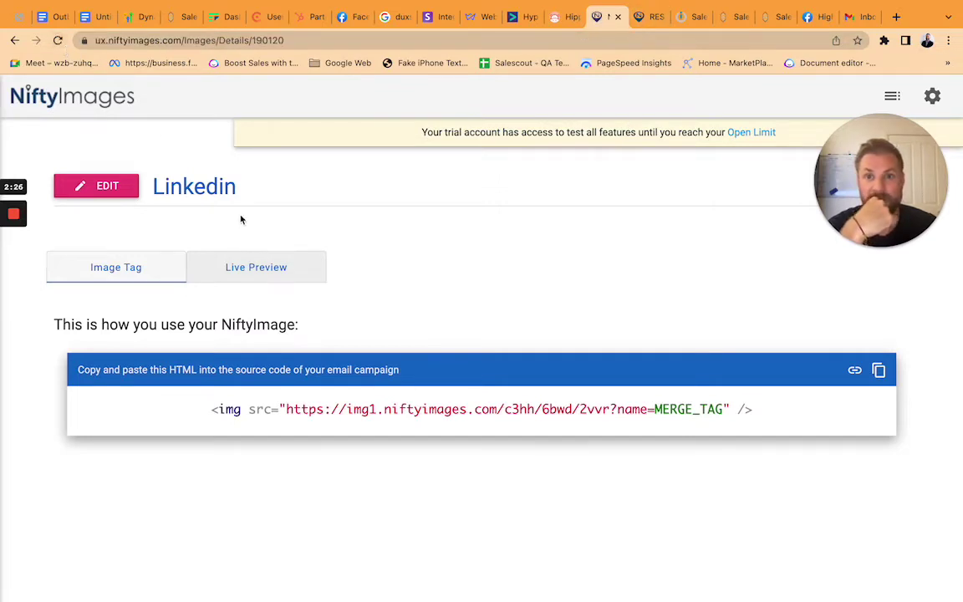
{"action": "left_click", "coordinate": [59, 41]}
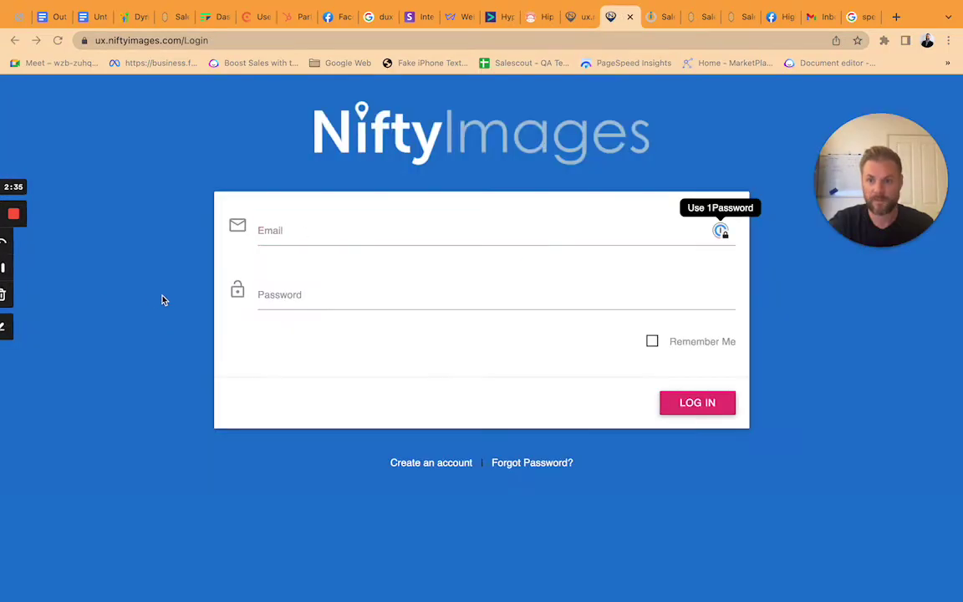
{"action": "left_click", "coordinate": [283, 238]}
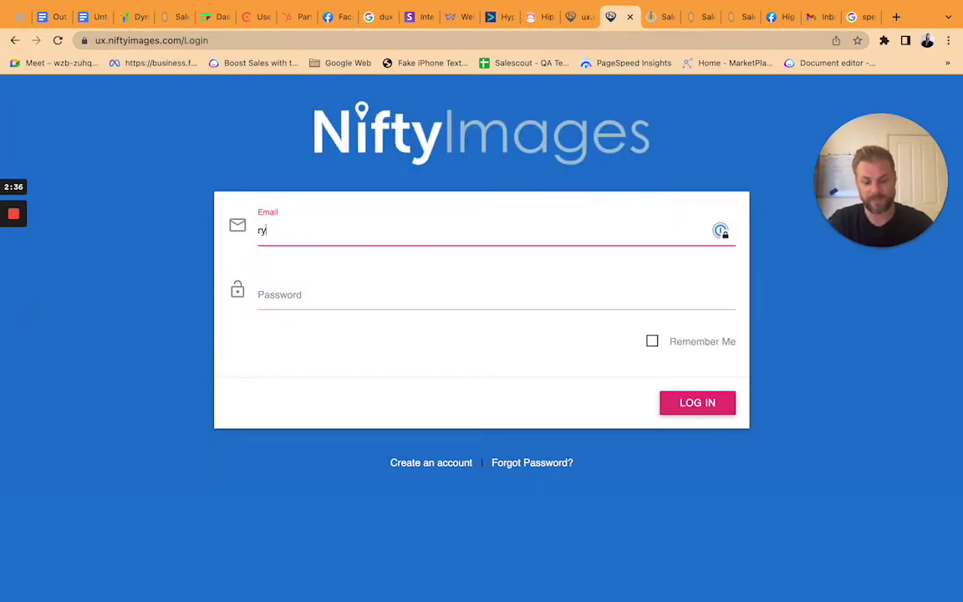
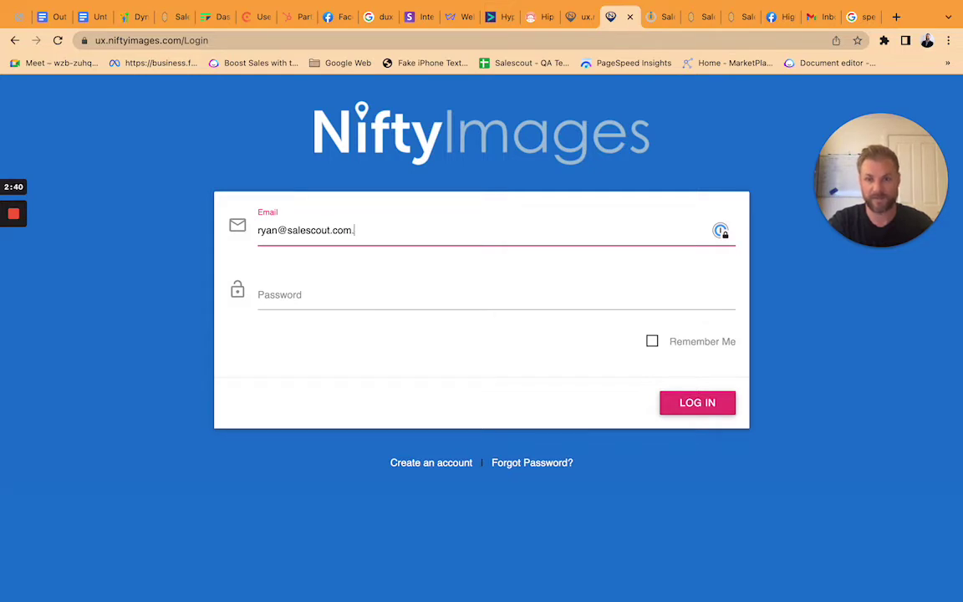
Log in to NiftyImages with the account e-mail and password, then open the Linkedin image.
{"action": "key", "text": "Tab"}
{"action": "type", "text": "•••••"}
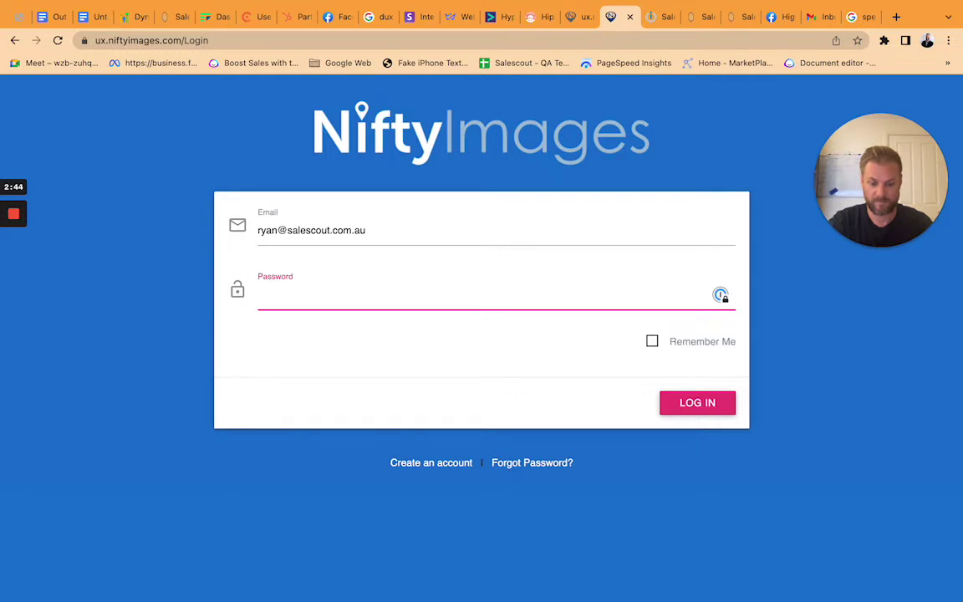
{"action": "key", "text": "Return"}
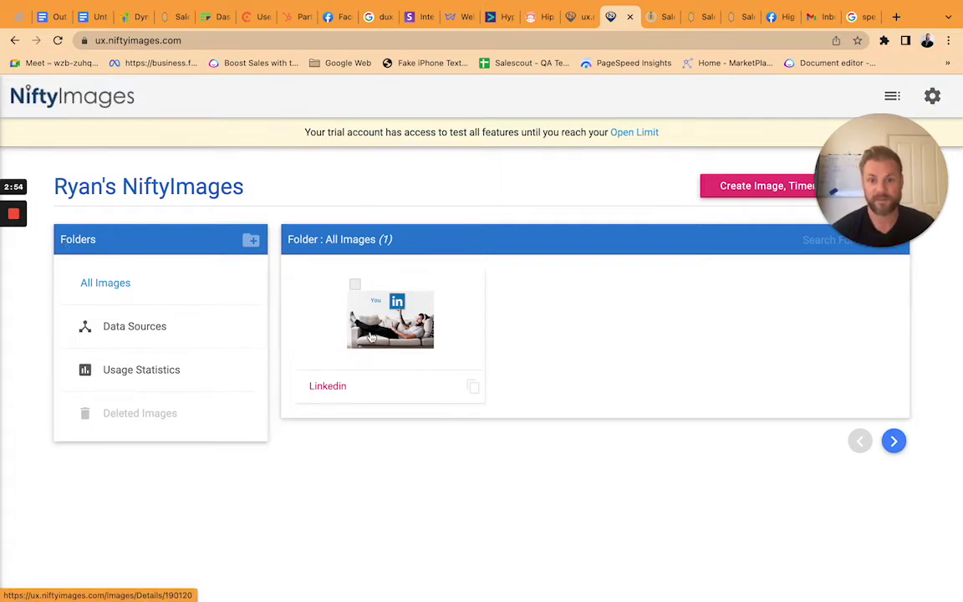
{"action": "left_click", "coordinate": [329, 289]}
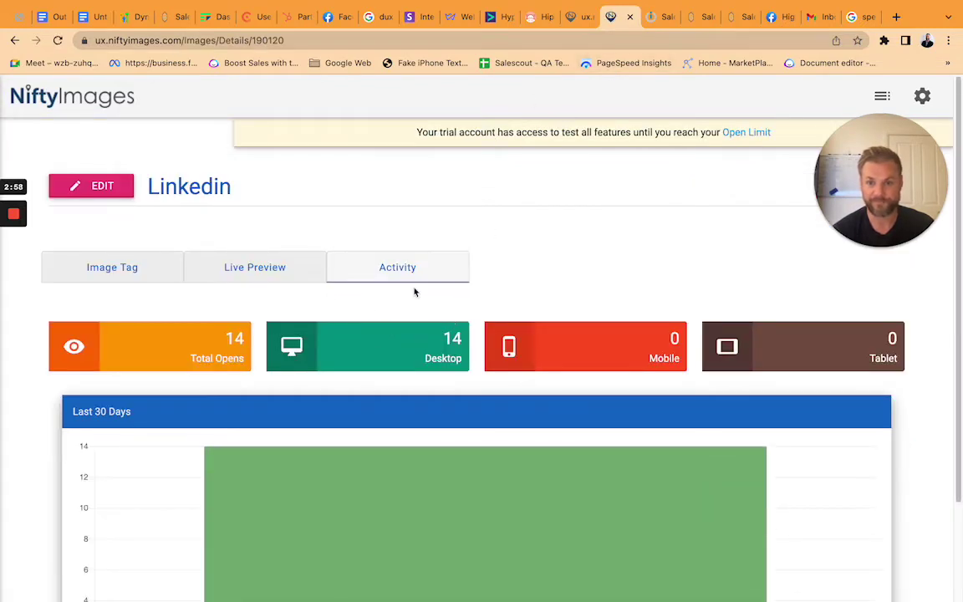
Review the Linkedin image's activity (14 total opens) and open it in the Studio editor.
{"action": "scroll", "coordinate": [398, 248], "scroll_direction": "down", "scroll_amount": 1}
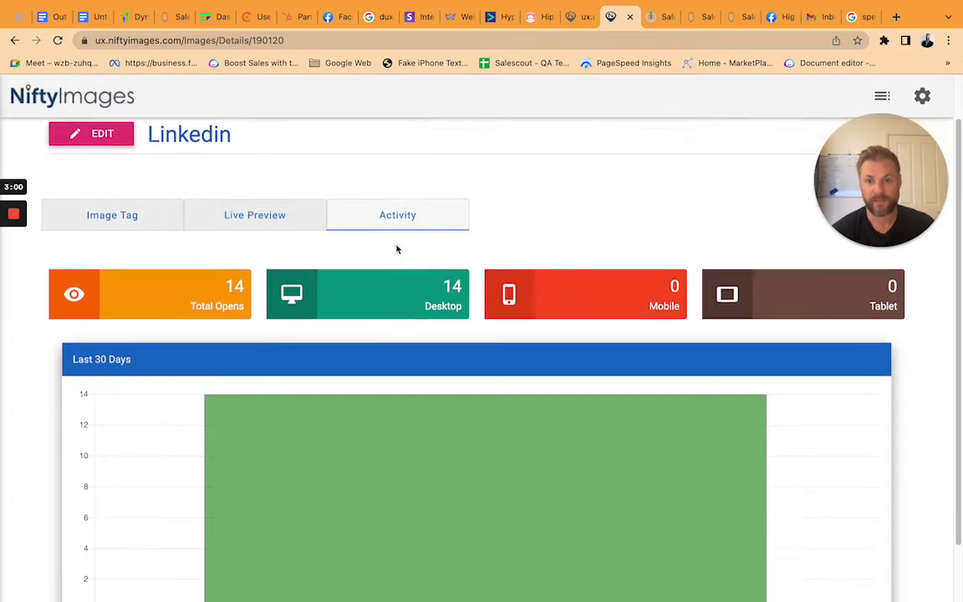
{"action": "scroll", "coordinate": [393, 259], "scroll_direction": "down", "scroll_amount": 1}
{"action": "scroll", "coordinate": [418, 276], "scroll_direction": "up", "scroll_amount": 3}
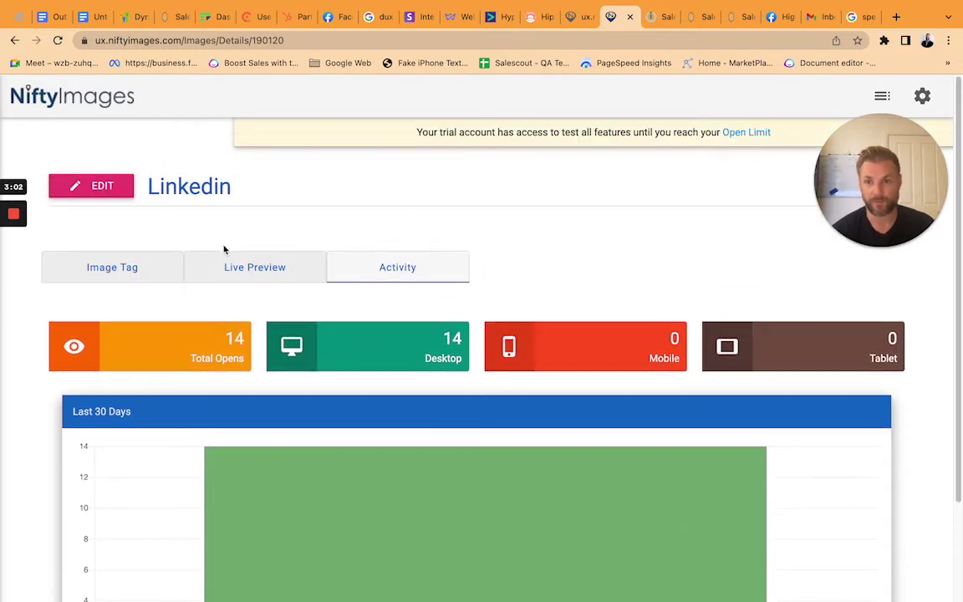
{"action": "left_click", "coordinate": [131, 189]}
{"action": "left_click", "coordinate": [125, 215]}
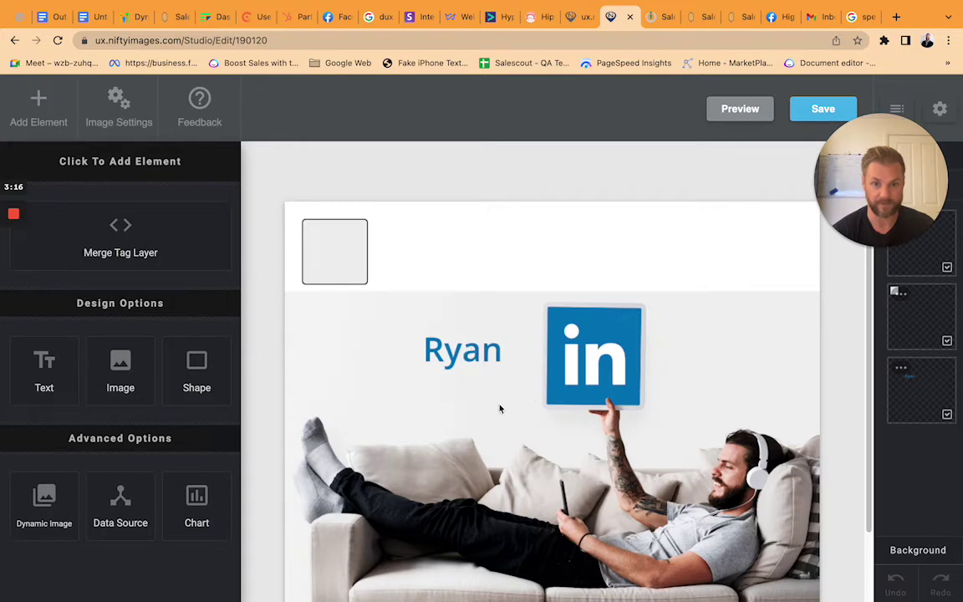
Inspect the name text layer's Merge Block settings and keep its fallback text as 'You'.
{"action": "left_click", "coordinate": [467, 363]}
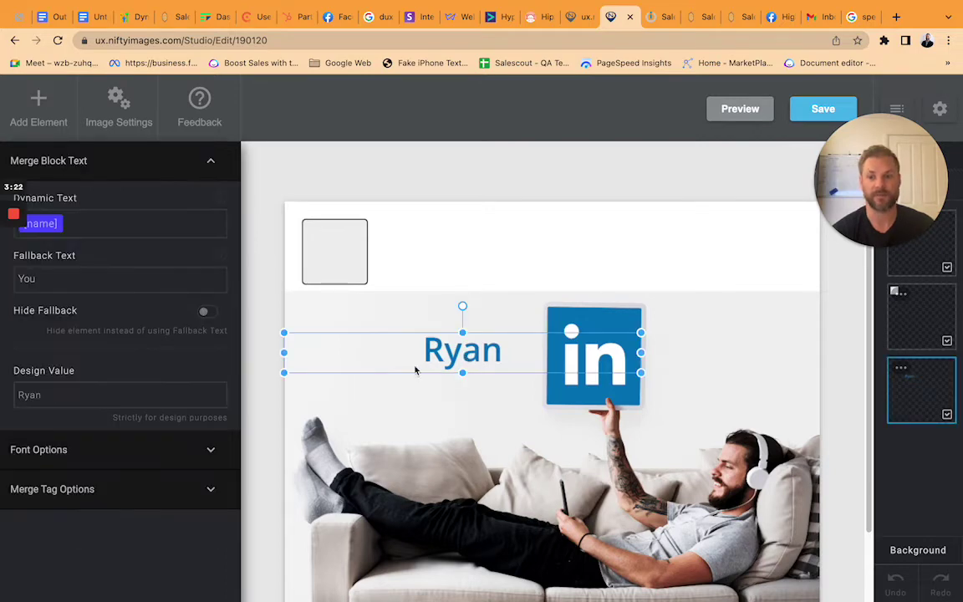
{"action": "left_click", "coordinate": [101, 284]}
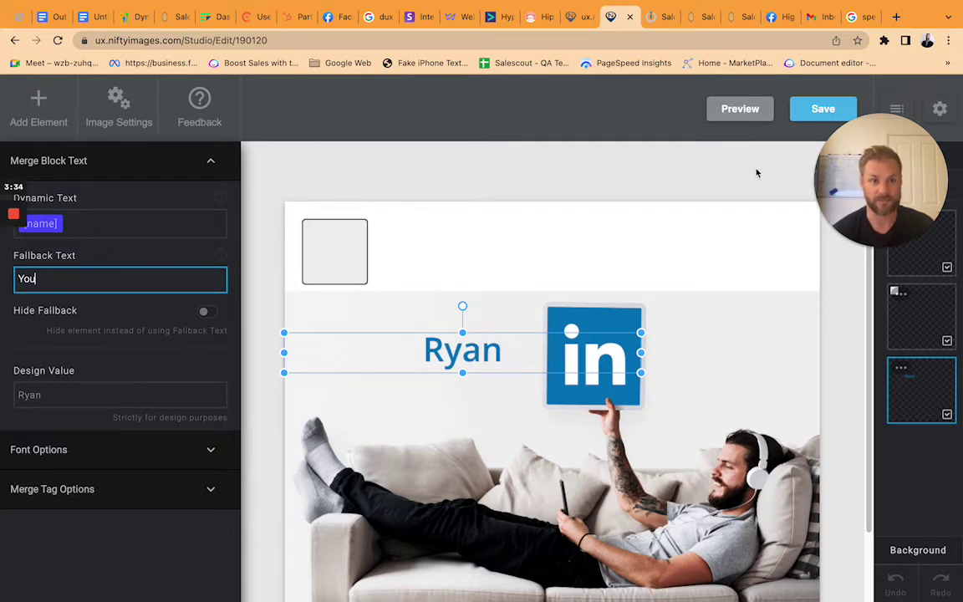
{"action": "left_click", "coordinate": [825, 124]}
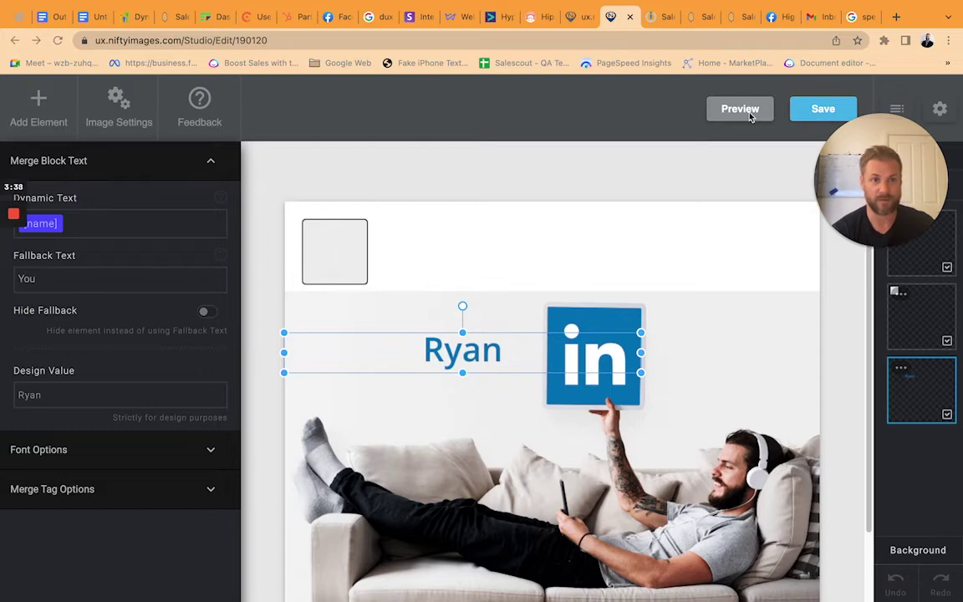
{"action": "left_click", "coordinate": [715, 178]}
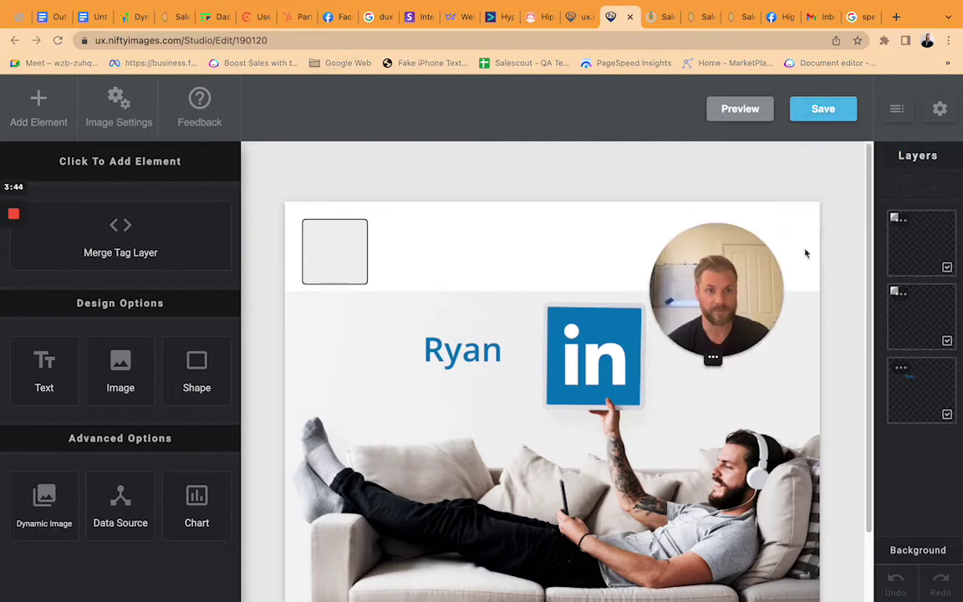
Preview the image showing 'You' in place of a name, close the preview, and save.
{"action": "left_click", "coordinate": [733, 116]}
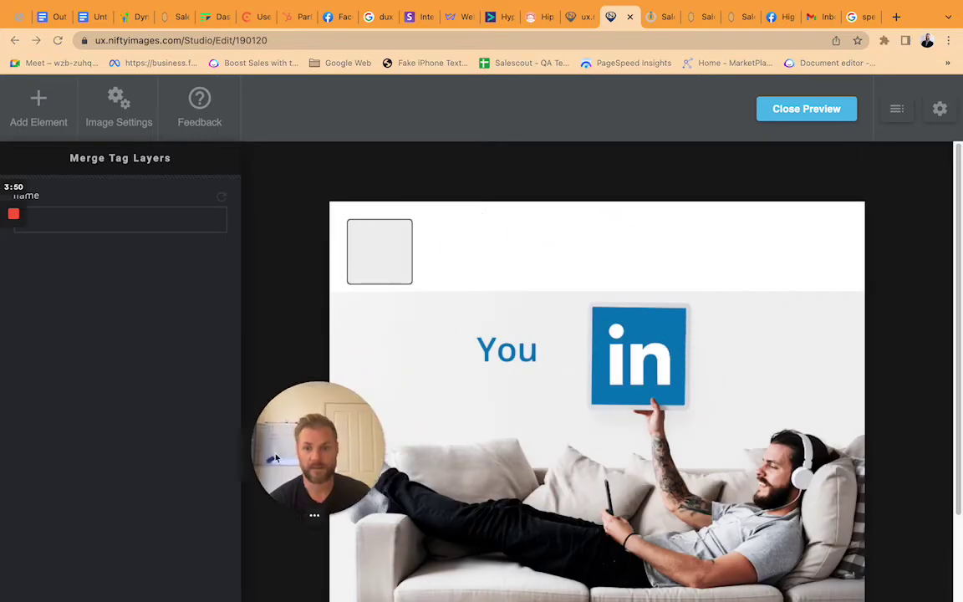
{"action": "left_click", "coordinate": [939, 122]}
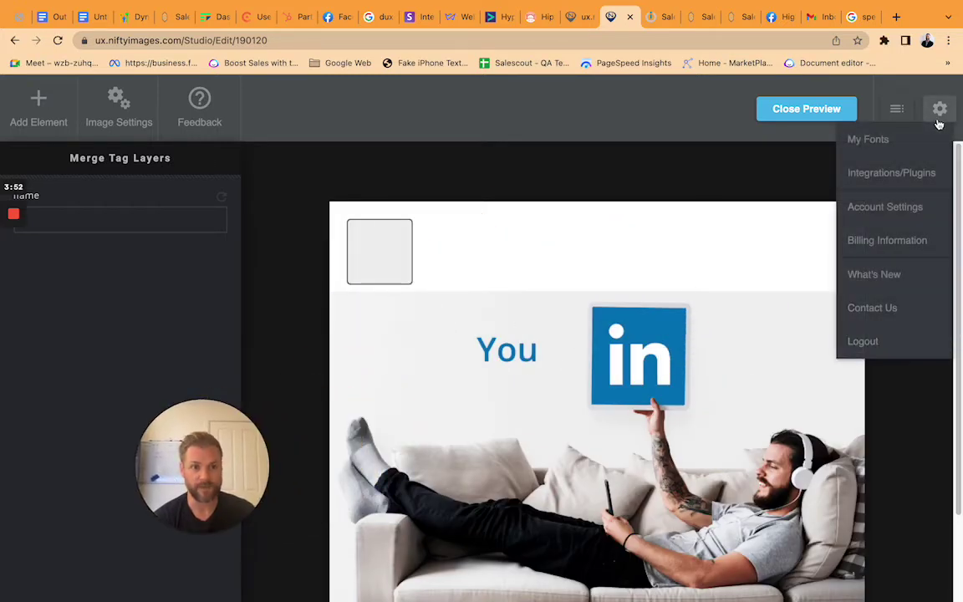
{"action": "left_click", "coordinate": [890, 118]}
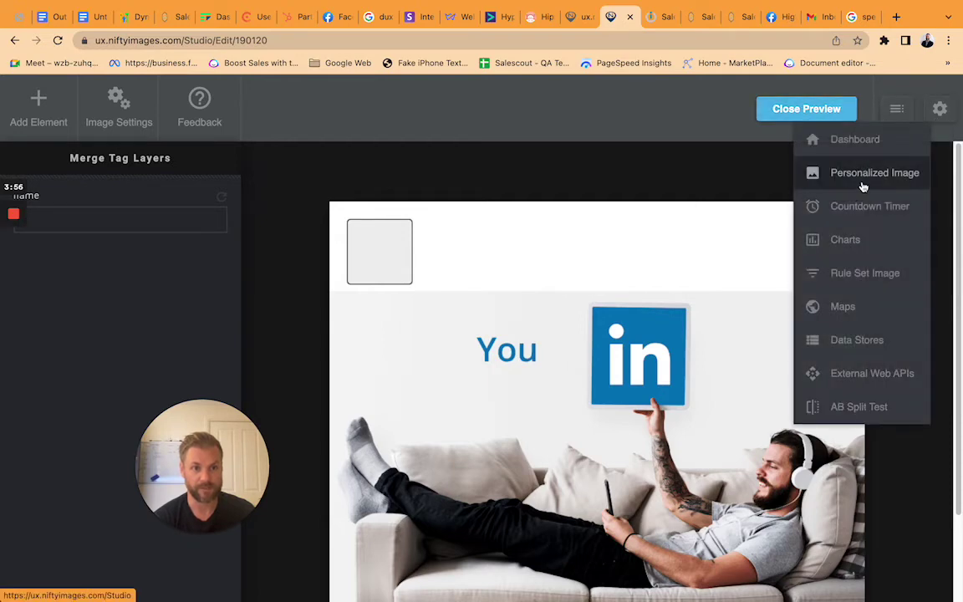
{"action": "left_click", "coordinate": [805, 118]}
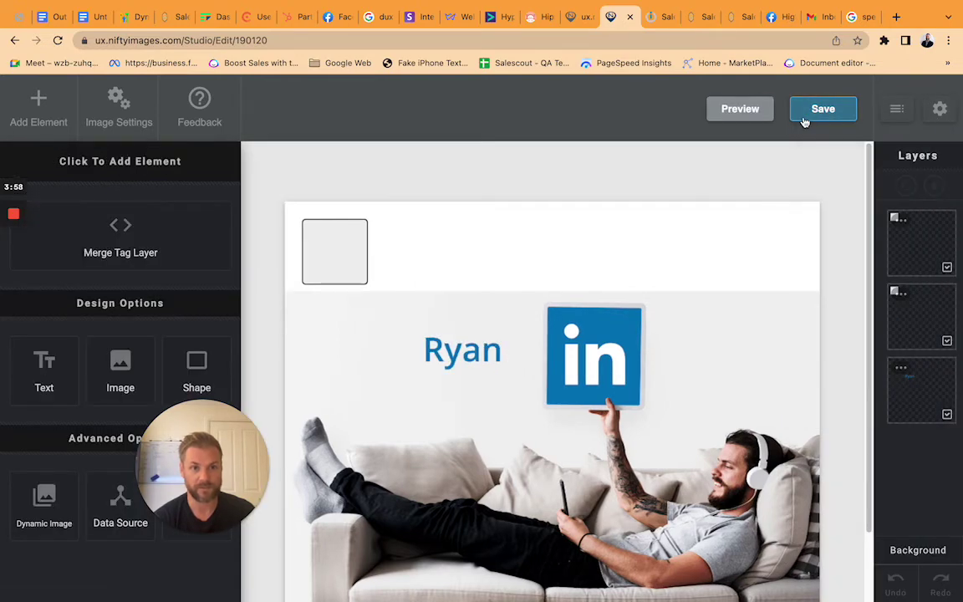
{"action": "left_click", "coordinate": [823, 115]}
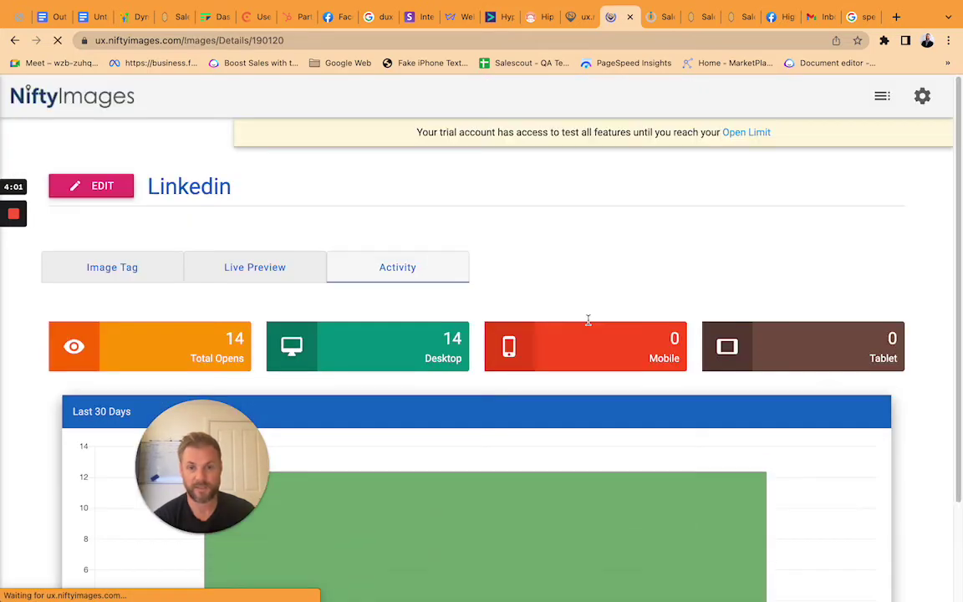
View the Linkedin image's HTML image tag ending name=MERGE_TAG, then return to the SaleScout workflow.
{"action": "left_click", "coordinate": [135, 270]}
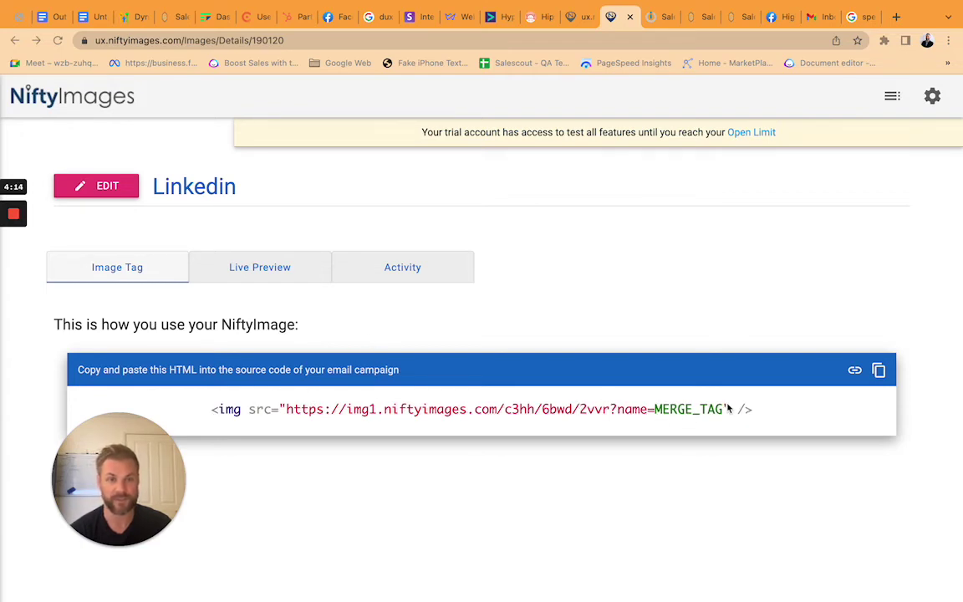
{"action": "left_click", "coordinate": [697, 18]}
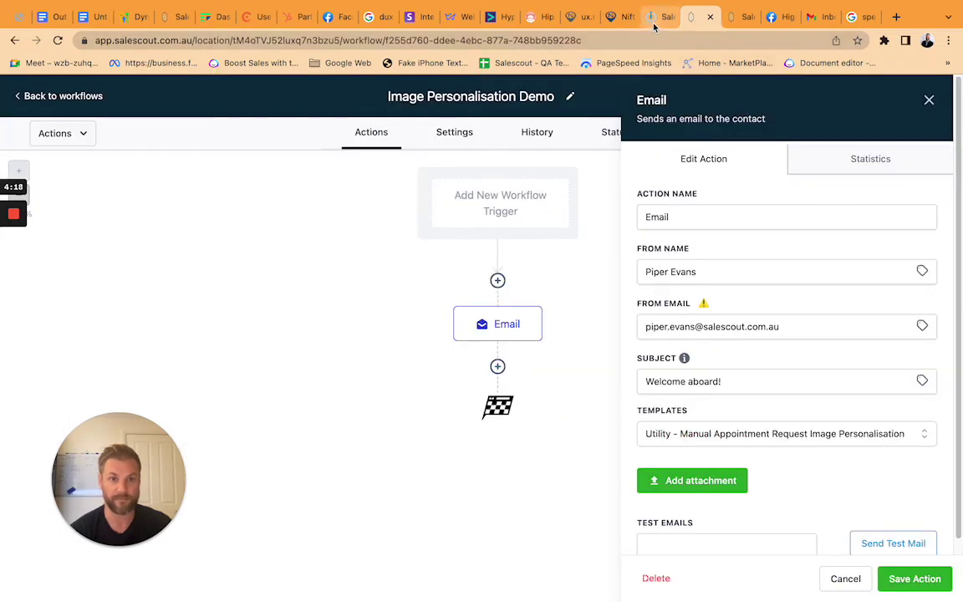
In the template builder, inspect the image URL's name={{contact.first_name}} tag, then return to the Email action.
{"action": "left_click", "coordinate": [735, 16]}
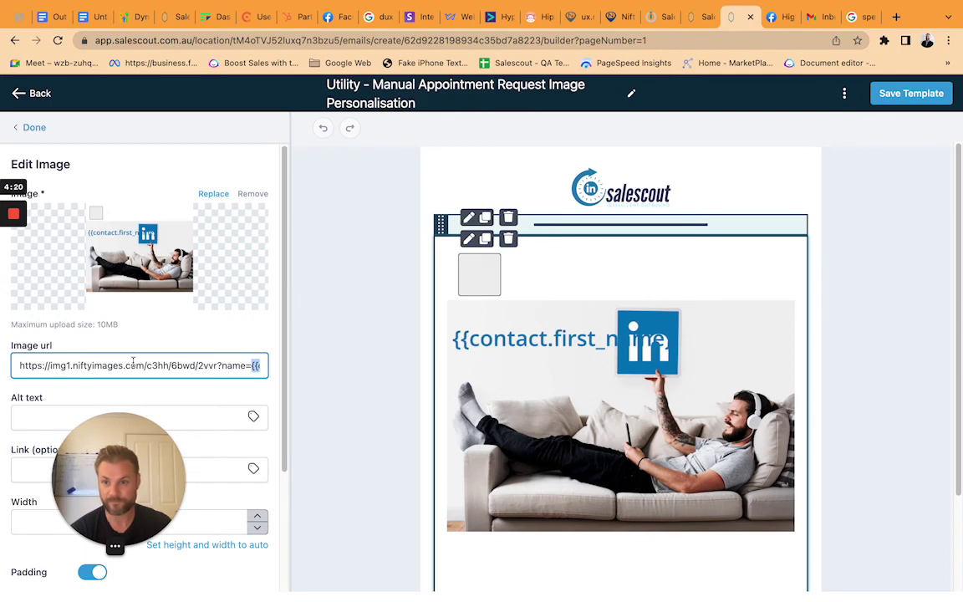
{"action": "left_click_drag", "start_coordinate": [125, 365], "coordinate": [183, 386]}
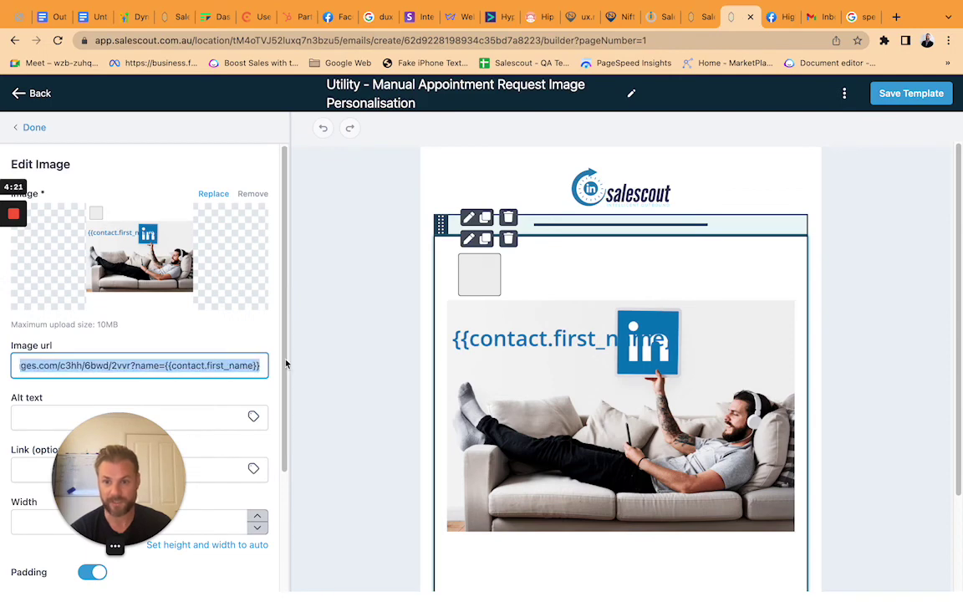
{"action": "triple_click", "coordinate": [132, 365]}
{"action": "left_click_drag", "start_coordinate": [129, 365], "coordinate": [327, 371]}
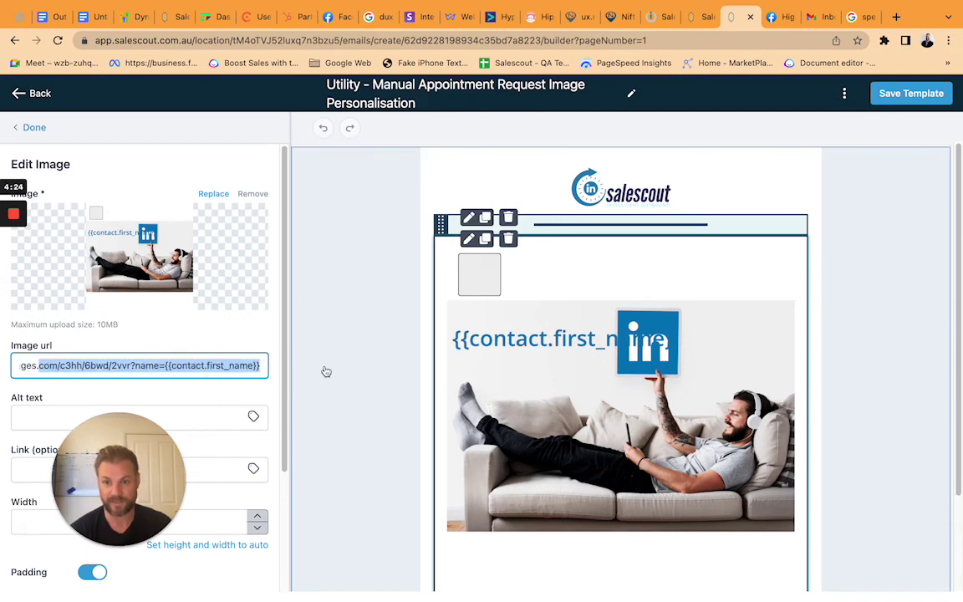
{"action": "left_click", "coordinate": [180, 371]}
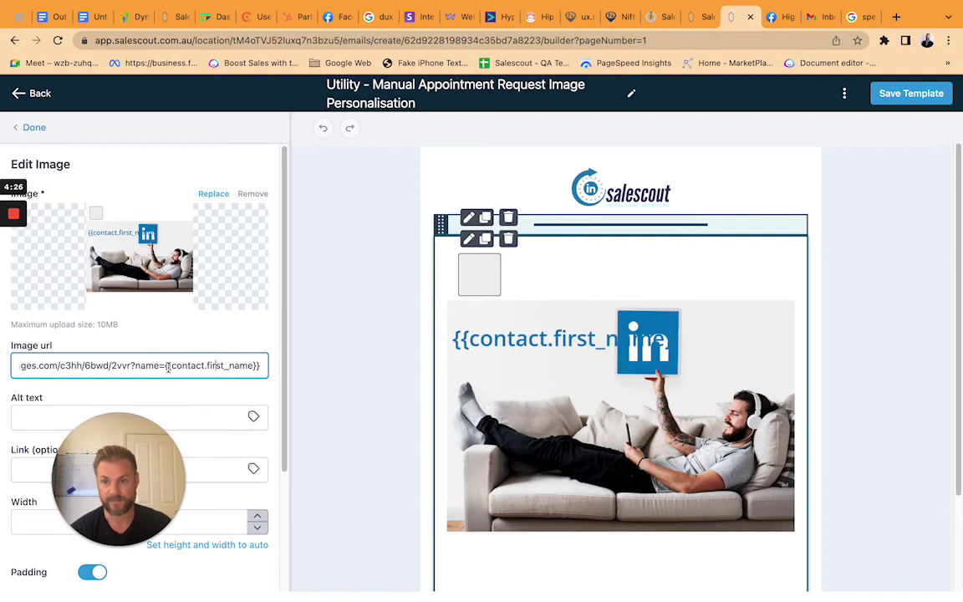
{"action": "left_click_drag", "start_coordinate": [168, 366], "coordinate": [257, 366]}
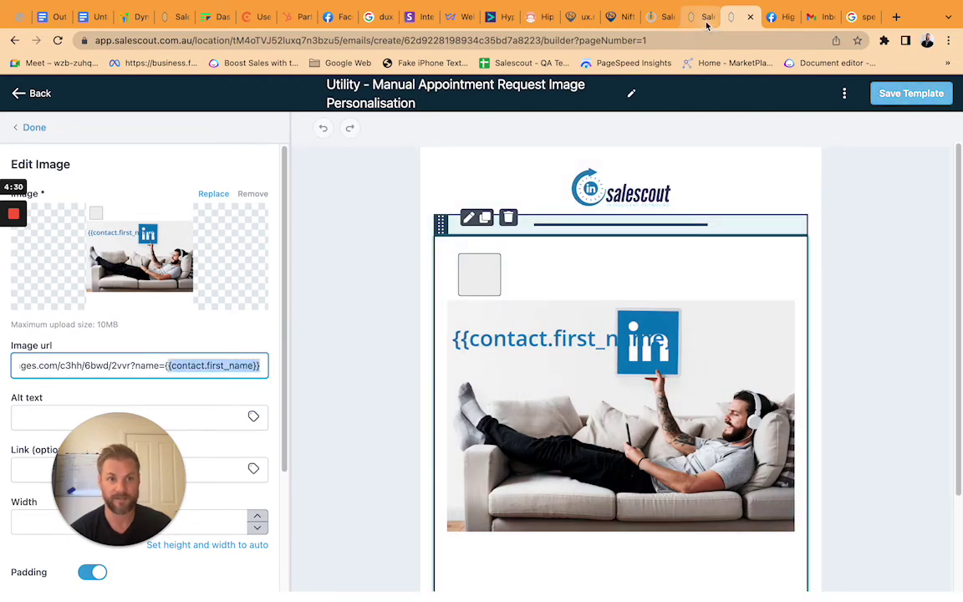
{"action": "left_click", "coordinate": [706, 25]}
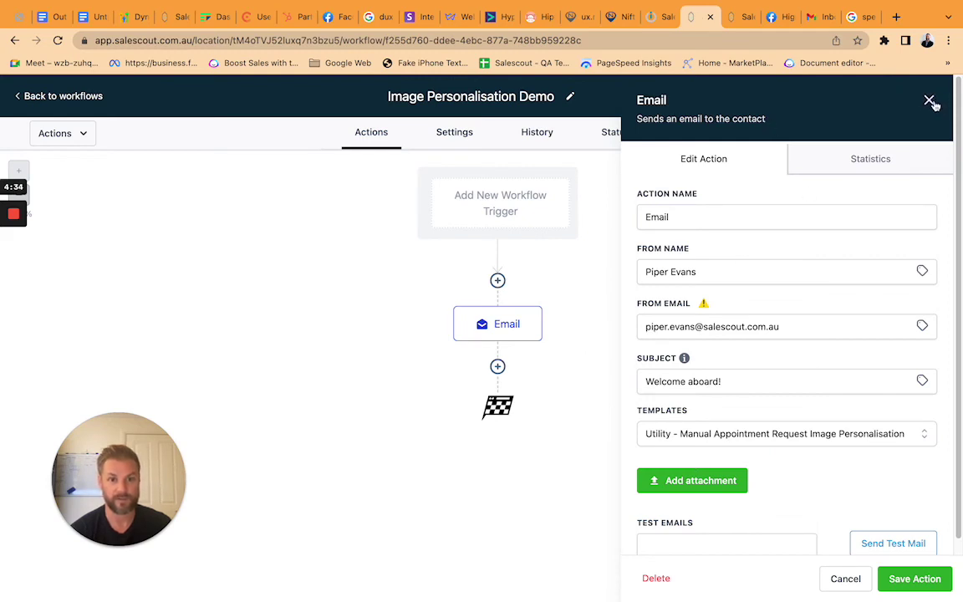
Close the Email action settings and start a test run of the workflow.
{"action": "scroll", "coordinate": [875, 224], "scroll_direction": "down", "scroll_amount": 1}
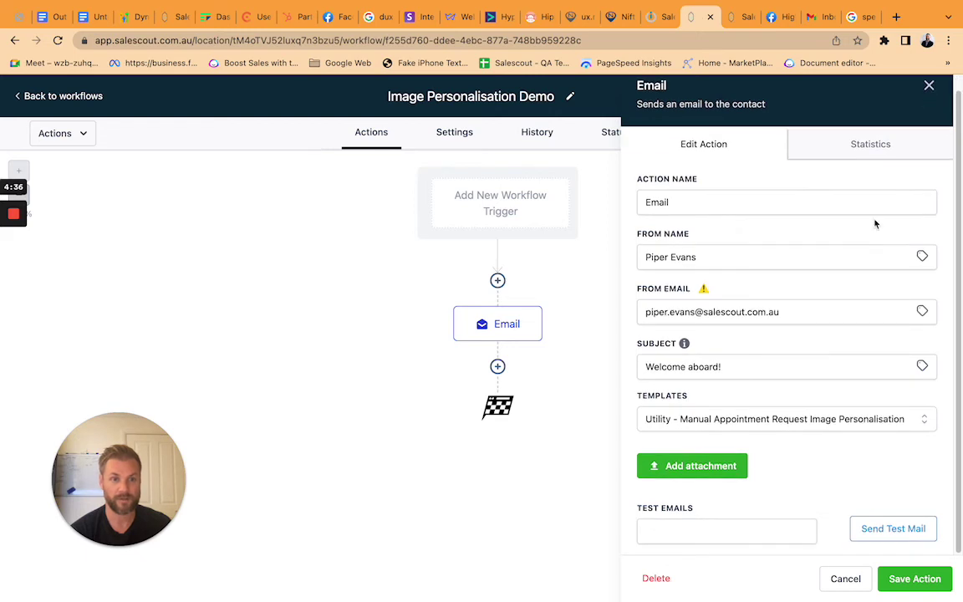
{"action": "left_click", "coordinate": [929, 86]}
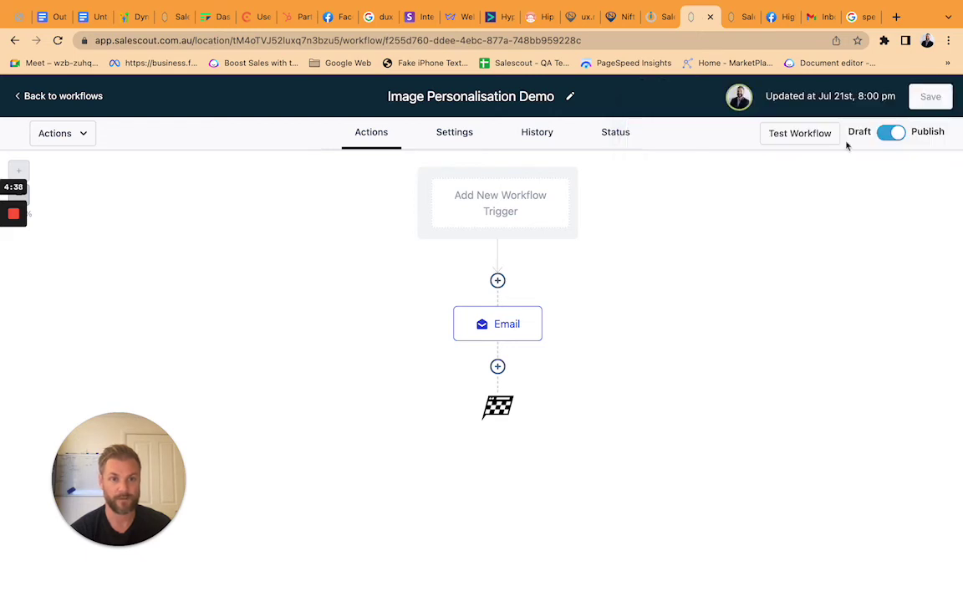
{"action": "left_click", "coordinate": [801, 134]}
Find the test contact by searching its e-mail address, select it, and run the test.
{"action": "left_click", "coordinate": [716, 196]}
{"action": "left_click", "coordinate": [716, 196]}
{"action": "left_click", "coordinate": [715, 198]}
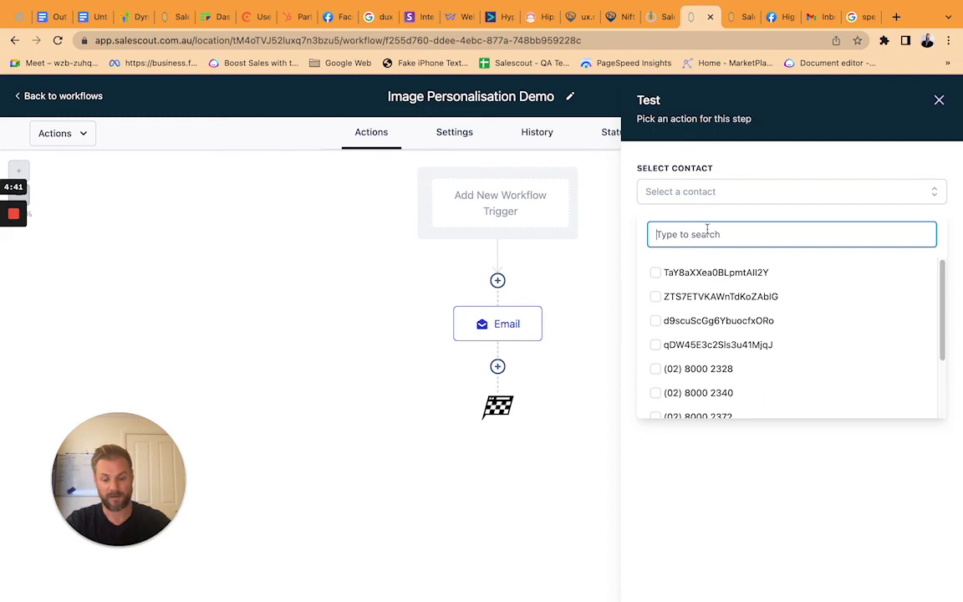
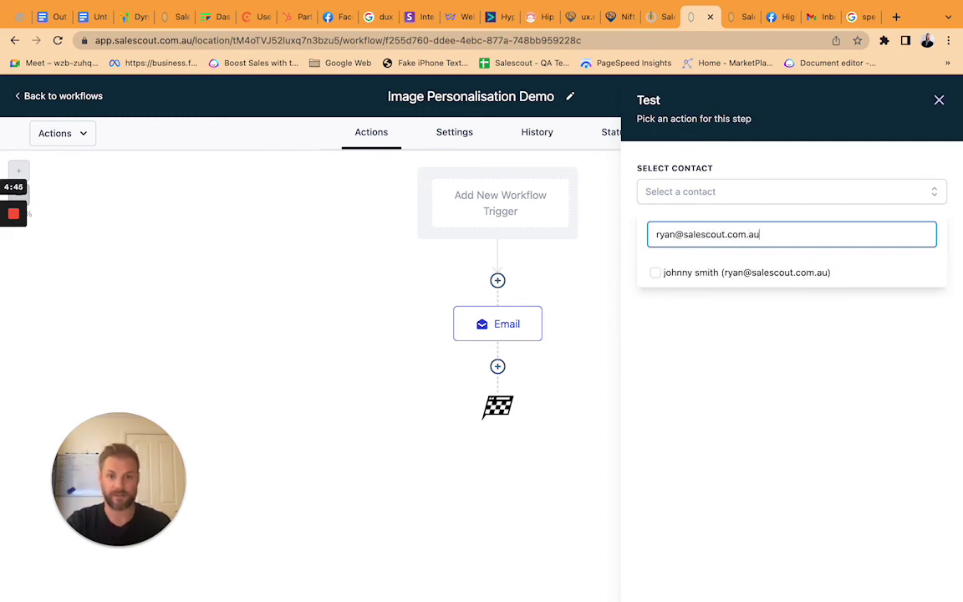
{"action": "left_click", "coordinate": [677, 276]}
{"action": "left_click", "coordinate": [687, 326]}
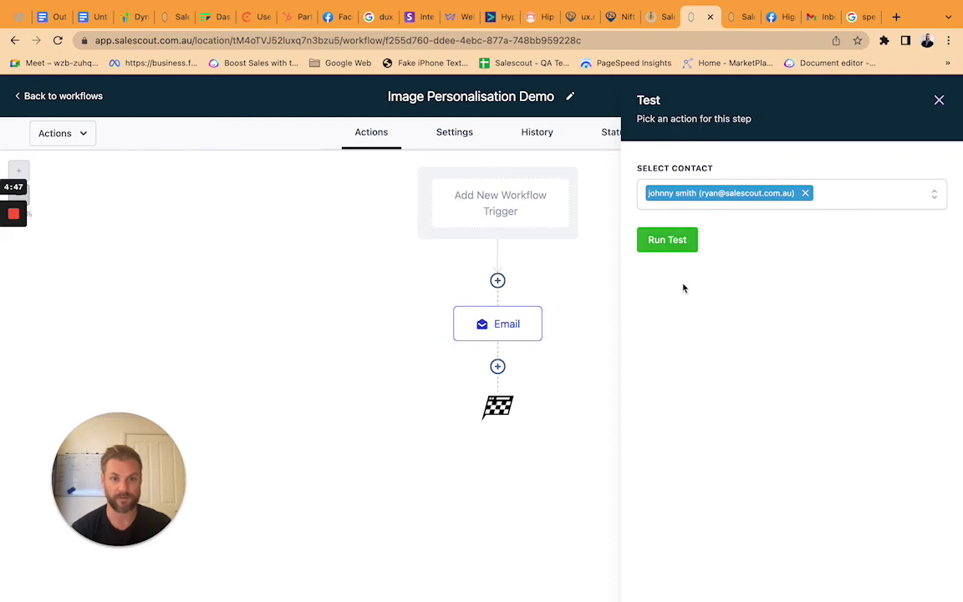
{"action": "left_click", "coordinate": [669, 239]}
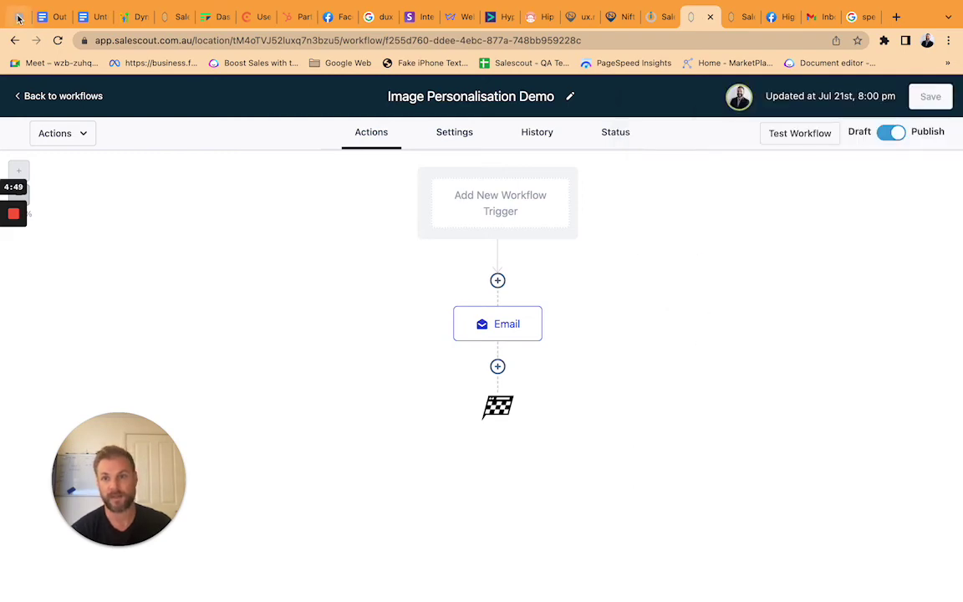
{"action": "left_click", "coordinate": [811, 17]}
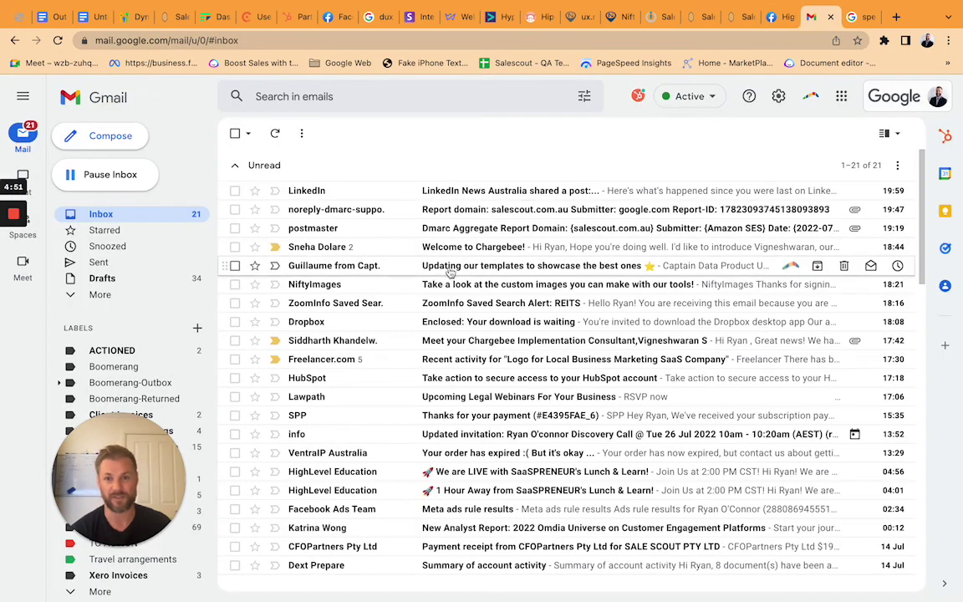
Refresh Gmail and open the 'Welcome aboard!' email to check the first name in its image.
{"action": "left_click", "coordinate": [275, 136]}
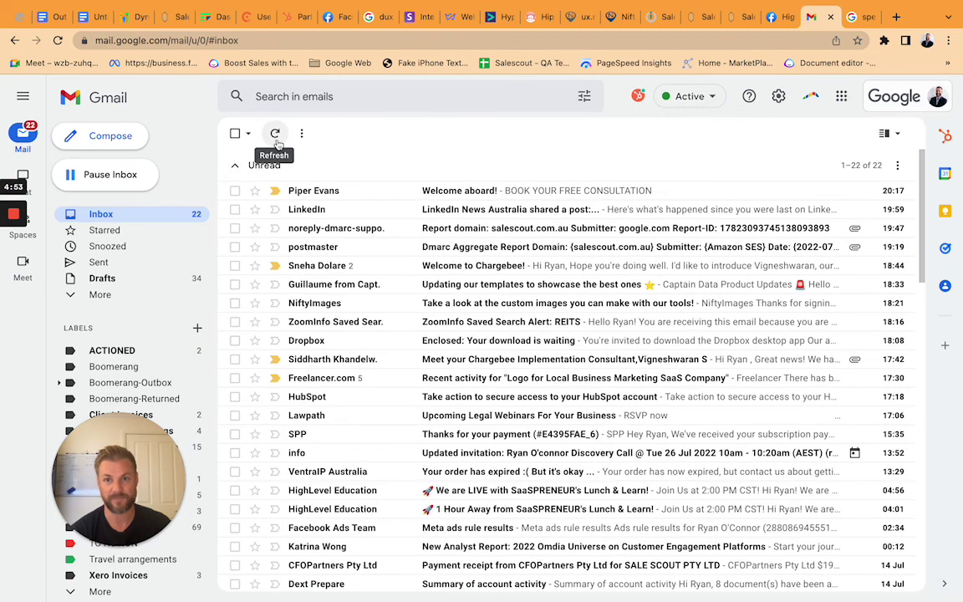
{"action": "left_click", "coordinate": [338, 194]}
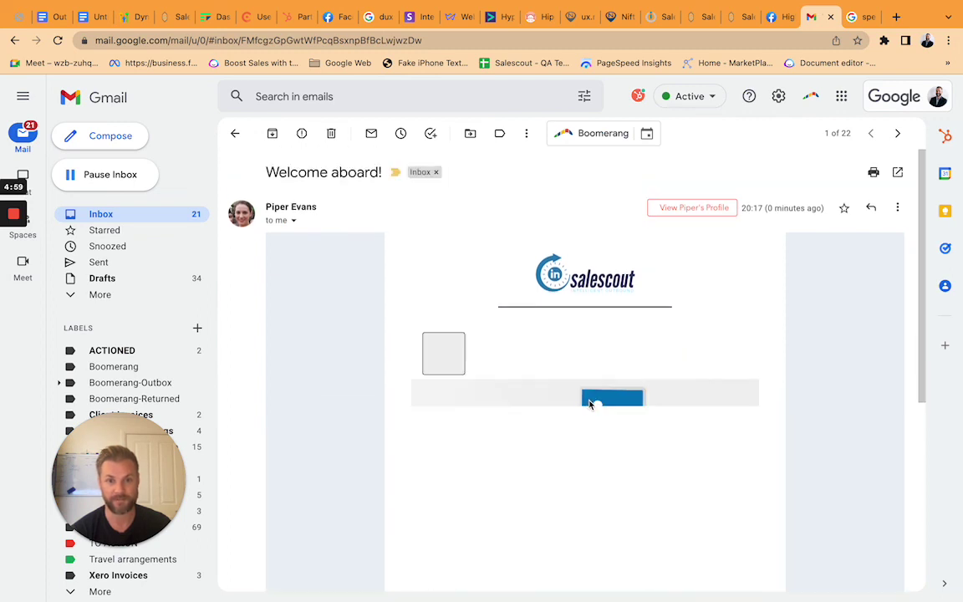
{"action": "scroll", "coordinate": [561, 437], "scroll_direction": "down", "scroll_amount": 1}
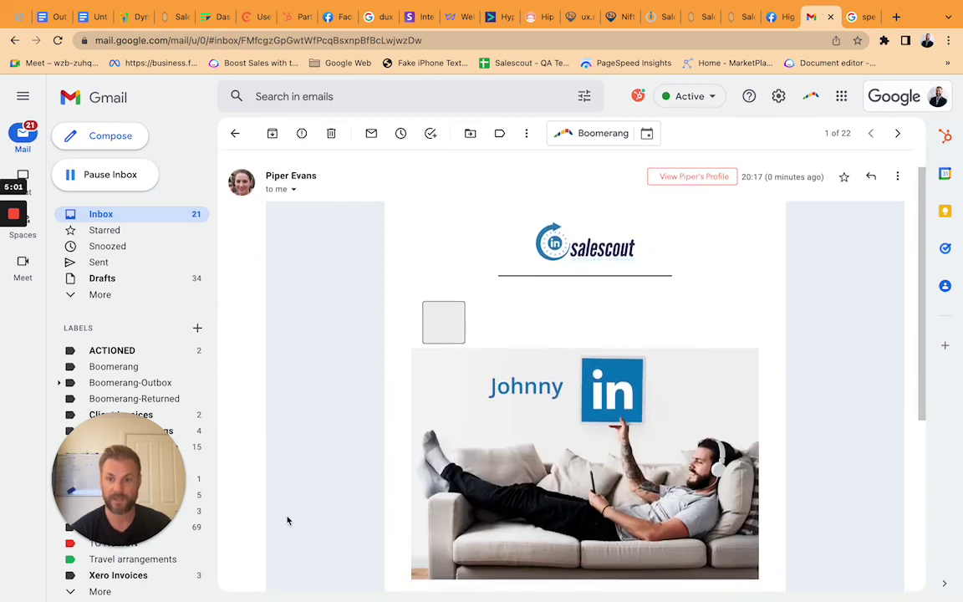
{"action": "mouse_move", "coordinate": [23, 224]}
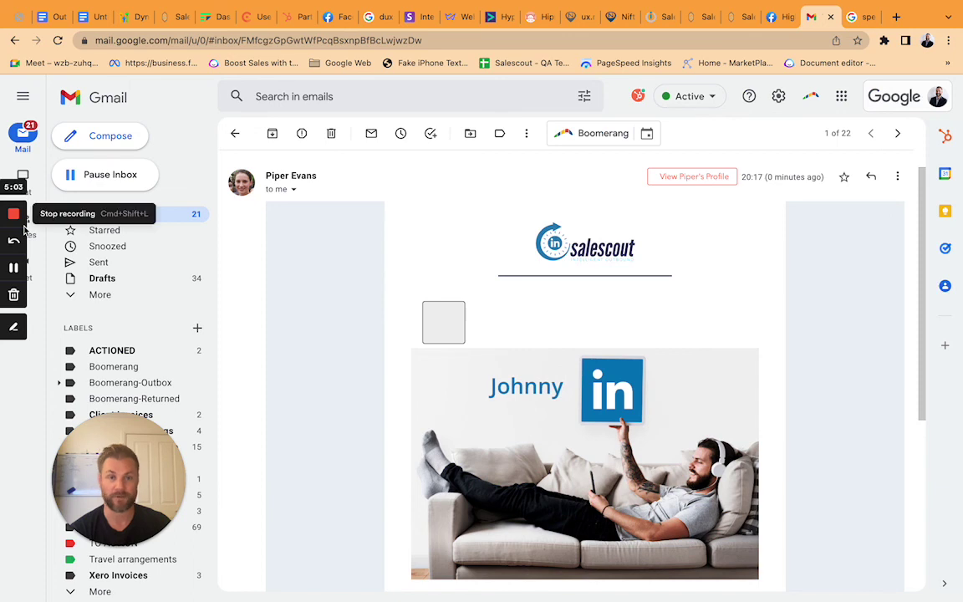